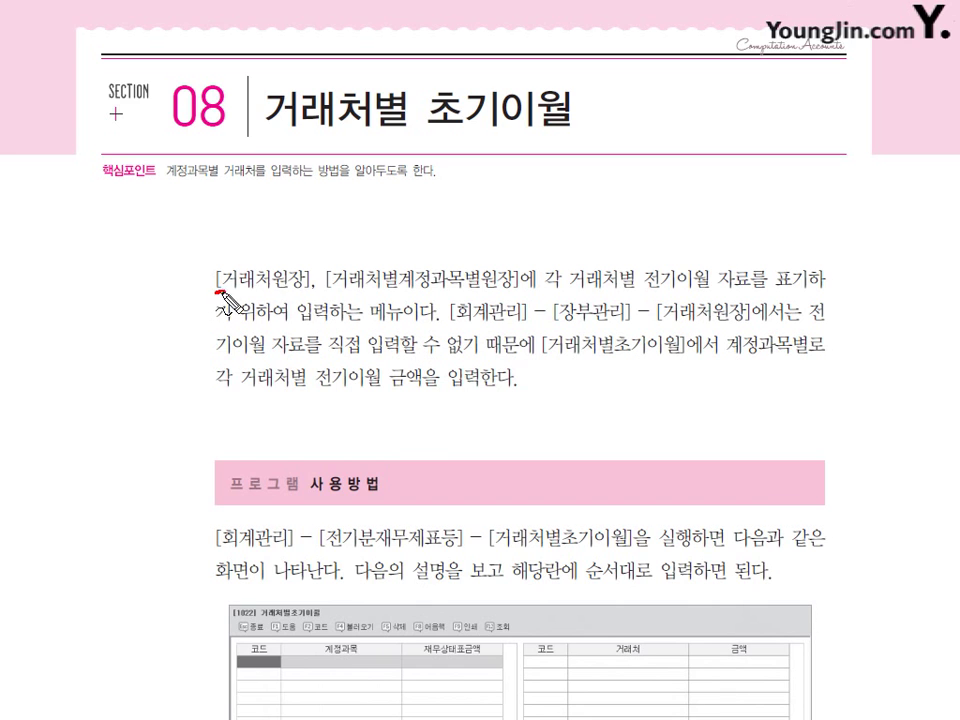
{"action": "left_click_drag", "start_coordinate": [216, 292], "coordinate": [493, 292]}
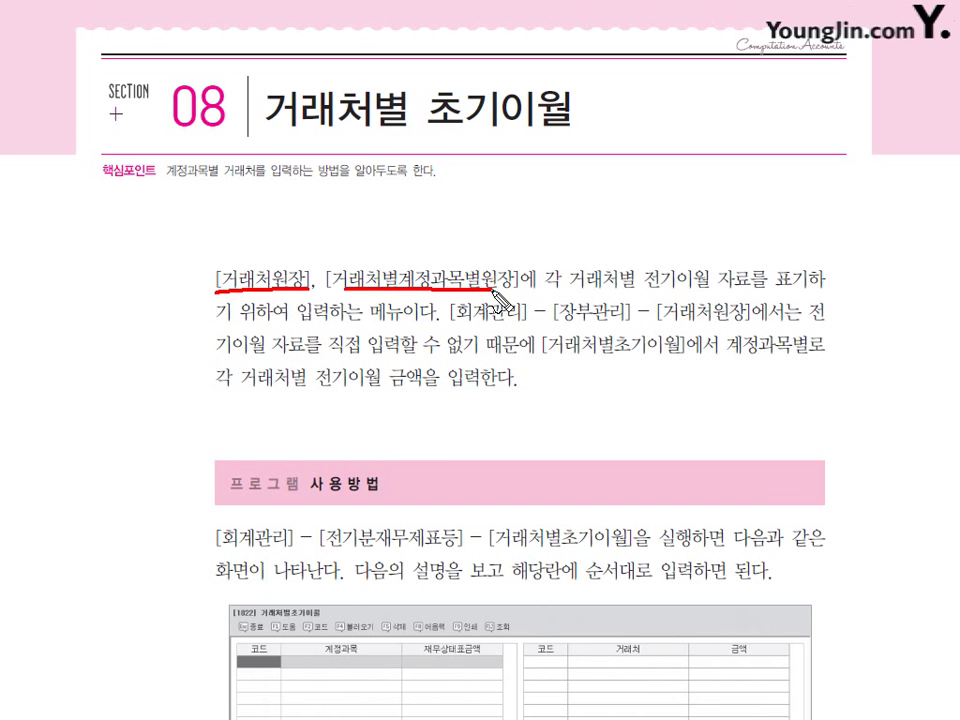
{"action": "mouse_move", "coordinate": [690, 296]}
{"action": "left_mouse_down"}
{"action": "mouse_move", "coordinate": [684, 262]}
{"action": "mouse_move", "coordinate": [699, 296]}
{"action": "left_mouse_up"}
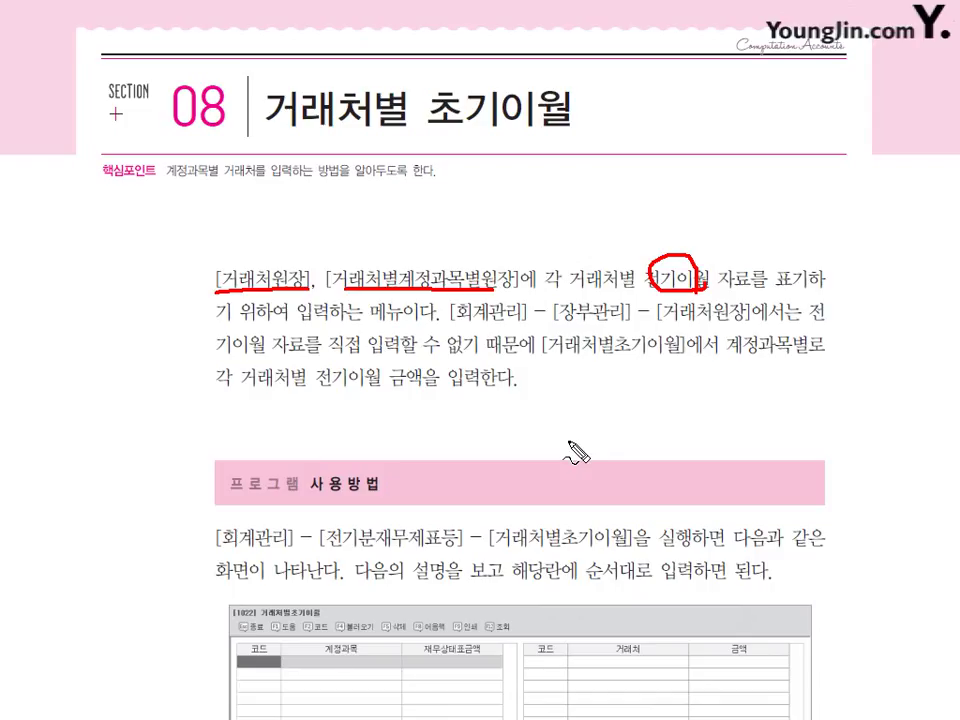
{"action": "key", "text": "Escape"}
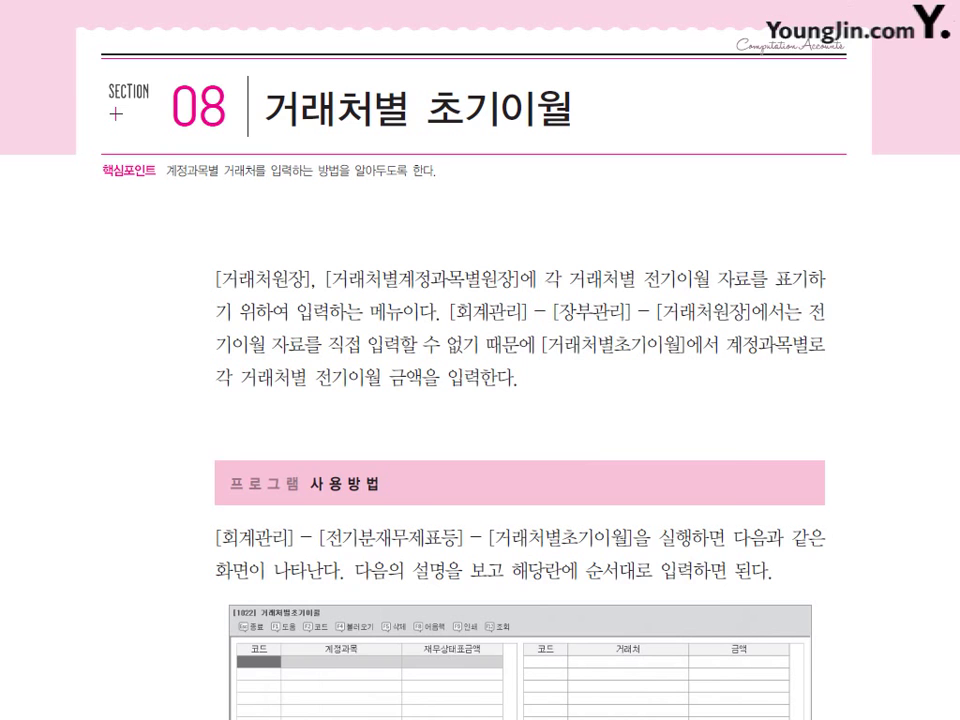
- Switch to KcLep, change the working company to 0302 (주)우정 and open 거래처별초기이월
{"action": "key", "text": "alt+Tab"}
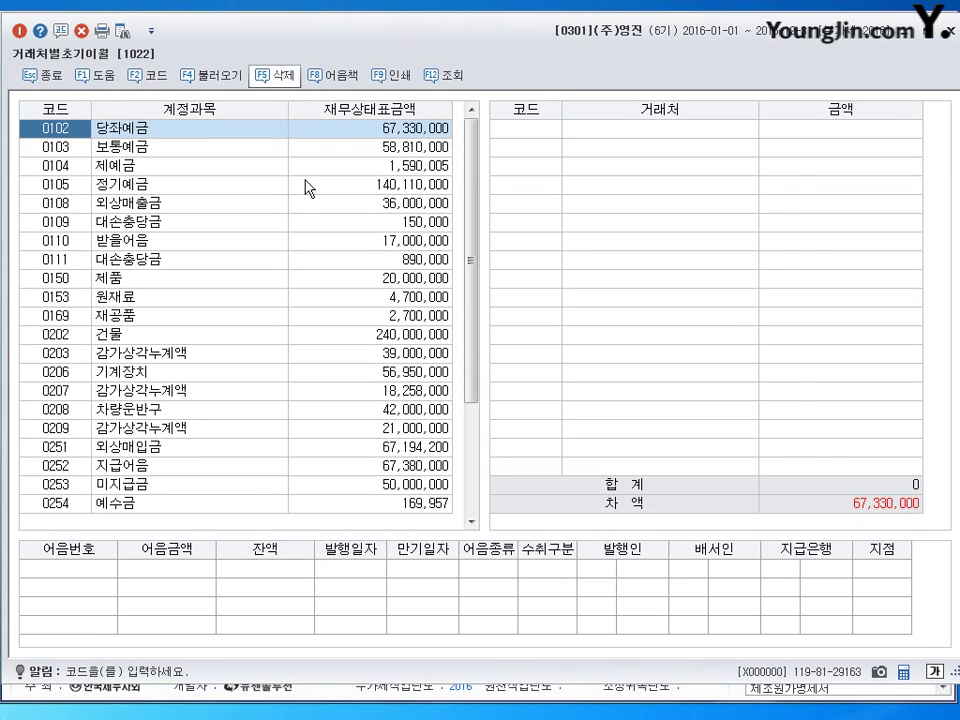
{"action": "left_click", "coordinate": [952, 38]}
{"action": "left_click", "coordinate": [772, 54]}
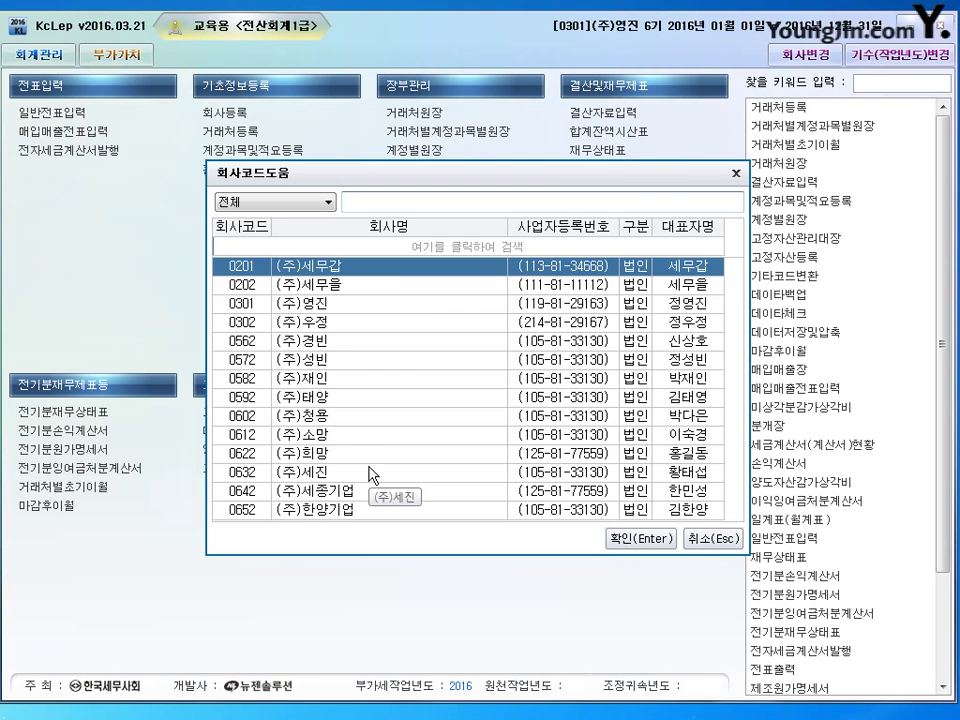
{"action": "double_click", "coordinate": [399, 266]}
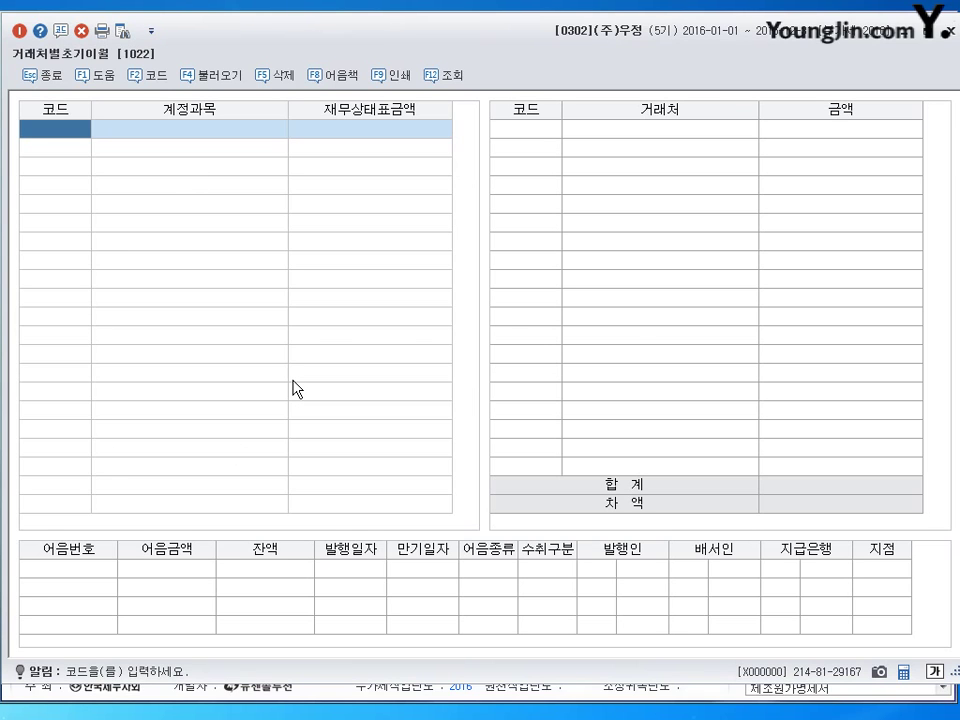
- Load the 전기분재무상태표 data into 거래처별초기이월 and select the 외상매출금 account
{"action": "left_click", "coordinate": [212, 80]}
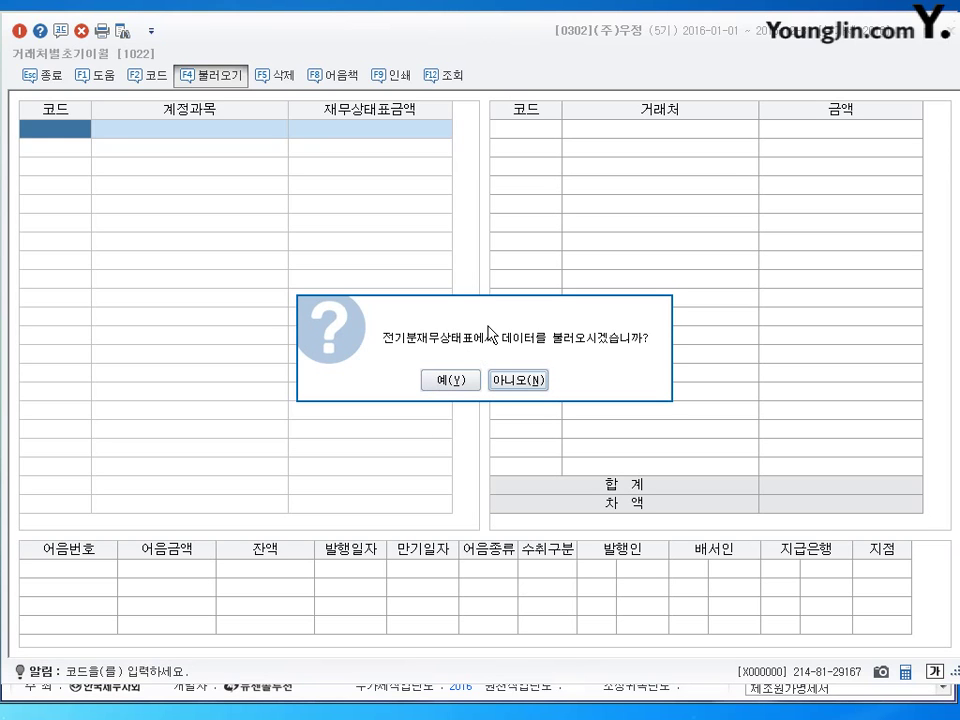
{"action": "left_click", "coordinate": [512, 379]}
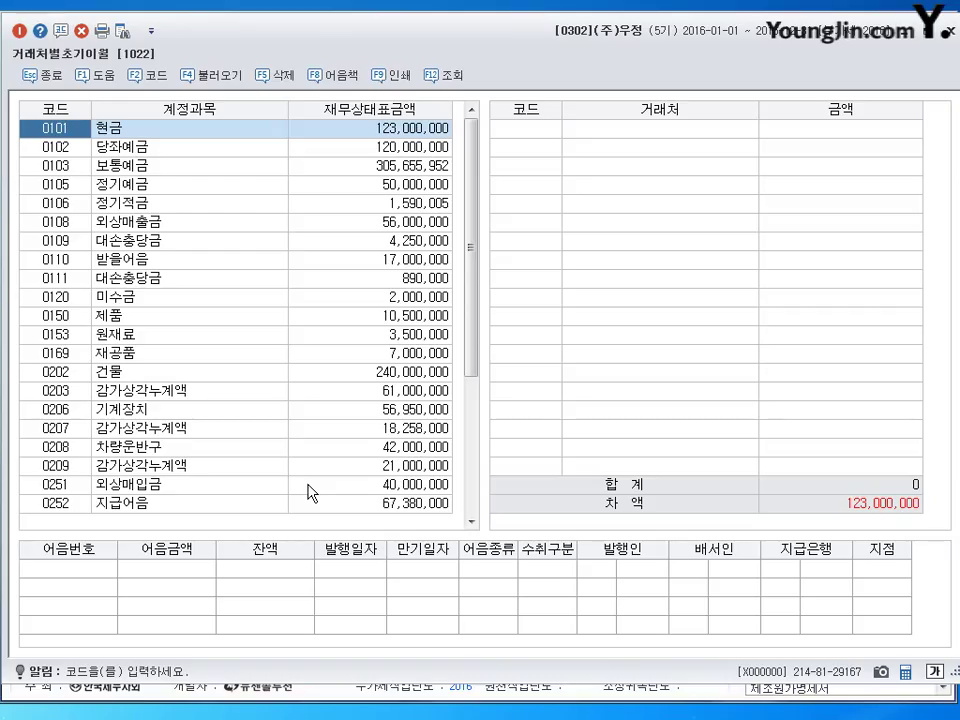
{"action": "left_click", "coordinate": [174, 224]}
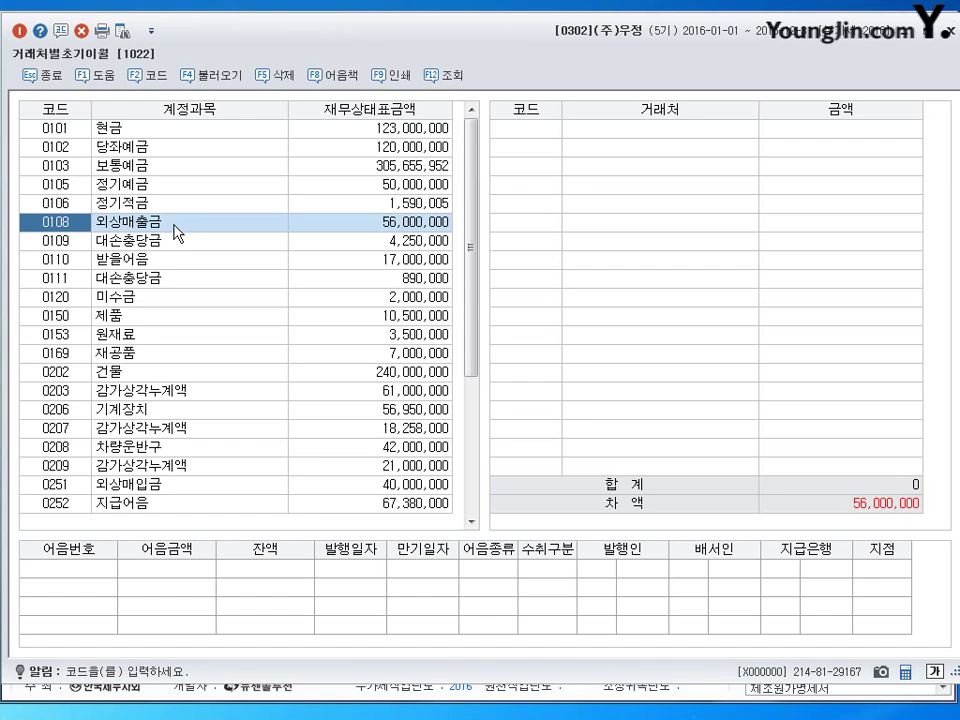
{"action": "left_click", "coordinate": [156, 240]}
{"action": "left_click", "coordinate": [153, 228]}
- Change the working company to 0301 (주)영진 and open its 거래처별초기이월 form
{"action": "left_click", "coordinate": [950, 31]}
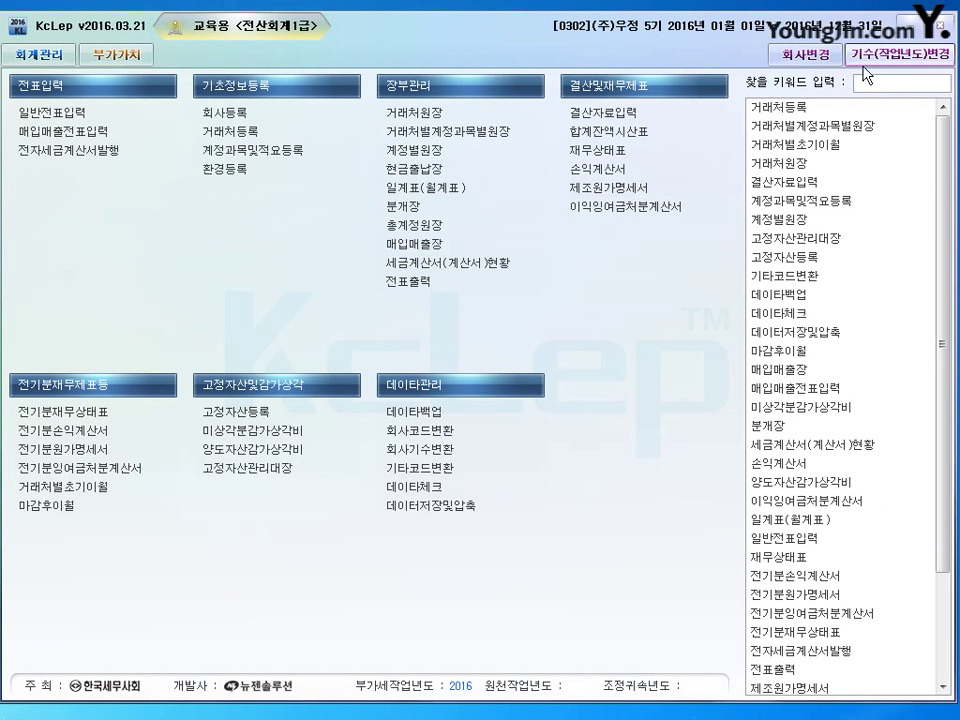
{"action": "left_click", "coordinate": [805, 54]}
{"action": "double_click", "coordinate": [310, 304]}
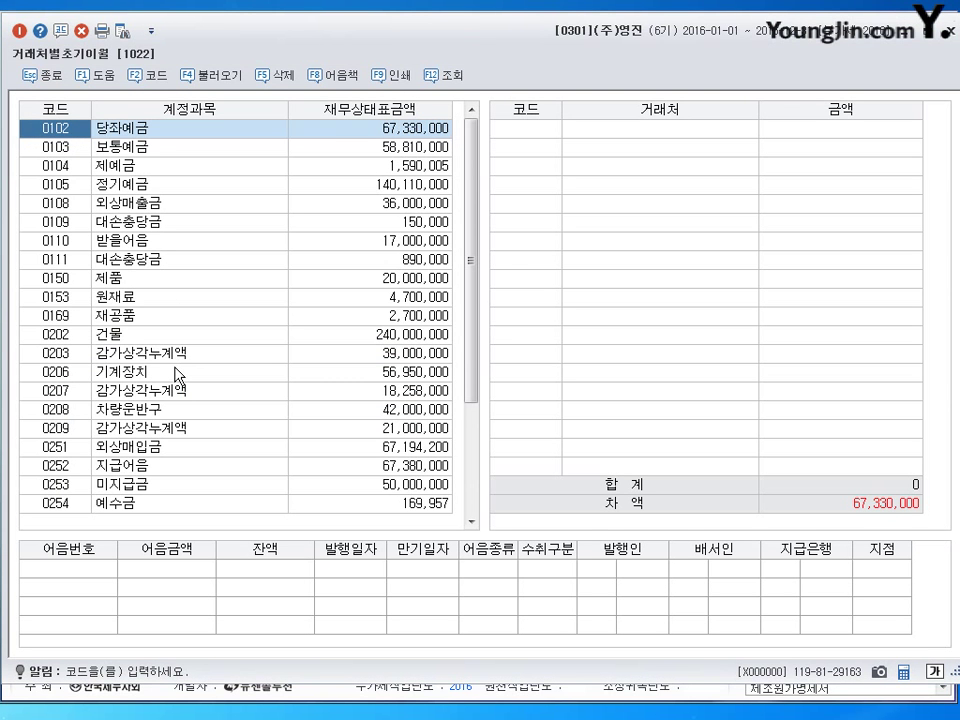
- Examine the 외상매출금 and 받을어음 accounts, checking the 강동상사 entry's code and amount and the 차액 field
{"action": "left_click", "coordinate": [132, 205]}
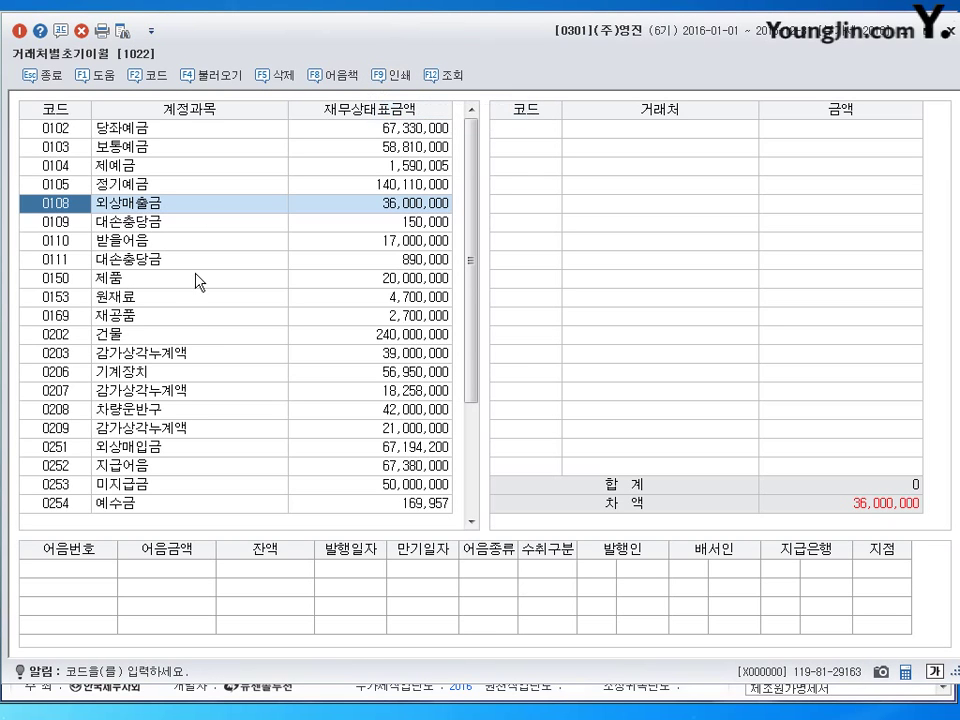
{"action": "left_click", "coordinate": [128, 243]}
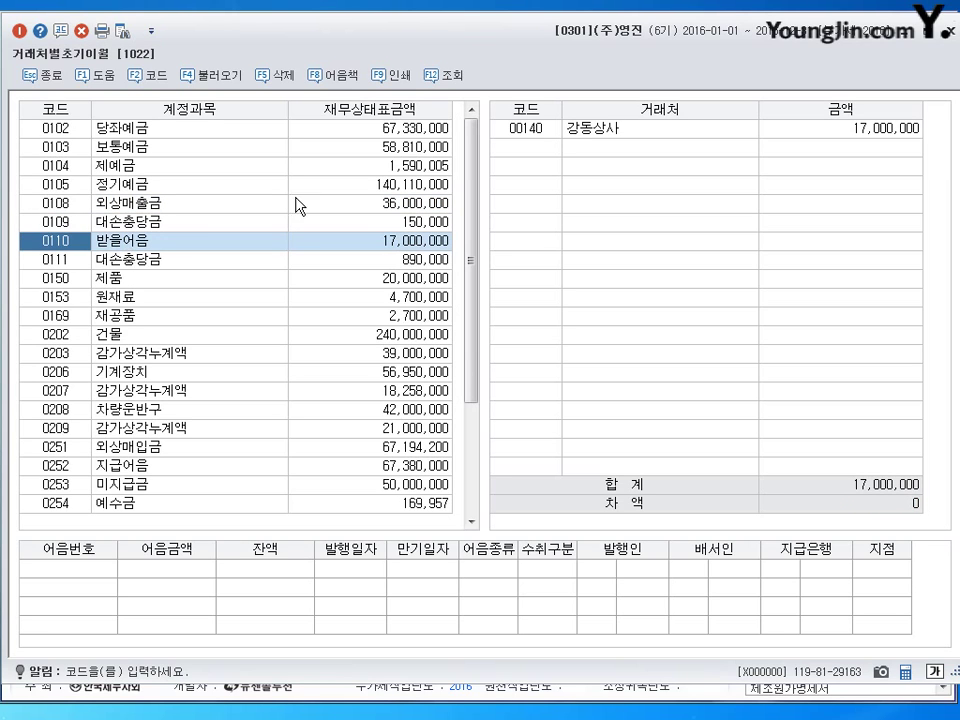
{"action": "left_click", "coordinate": [526, 134]}
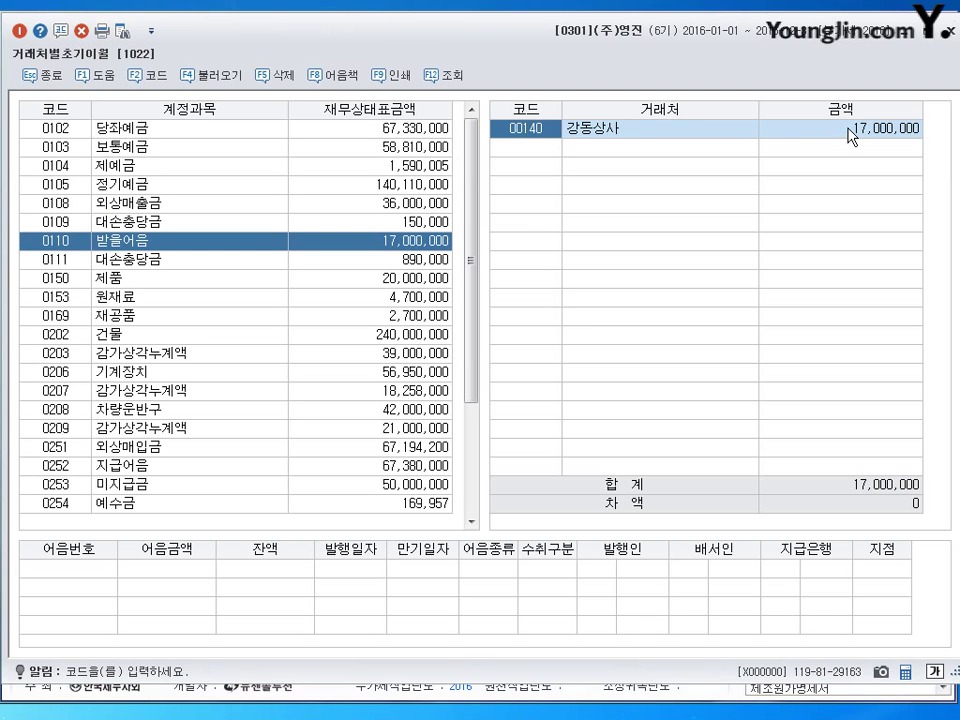
{"action": "left_click", "coordinate": [809, 137]}
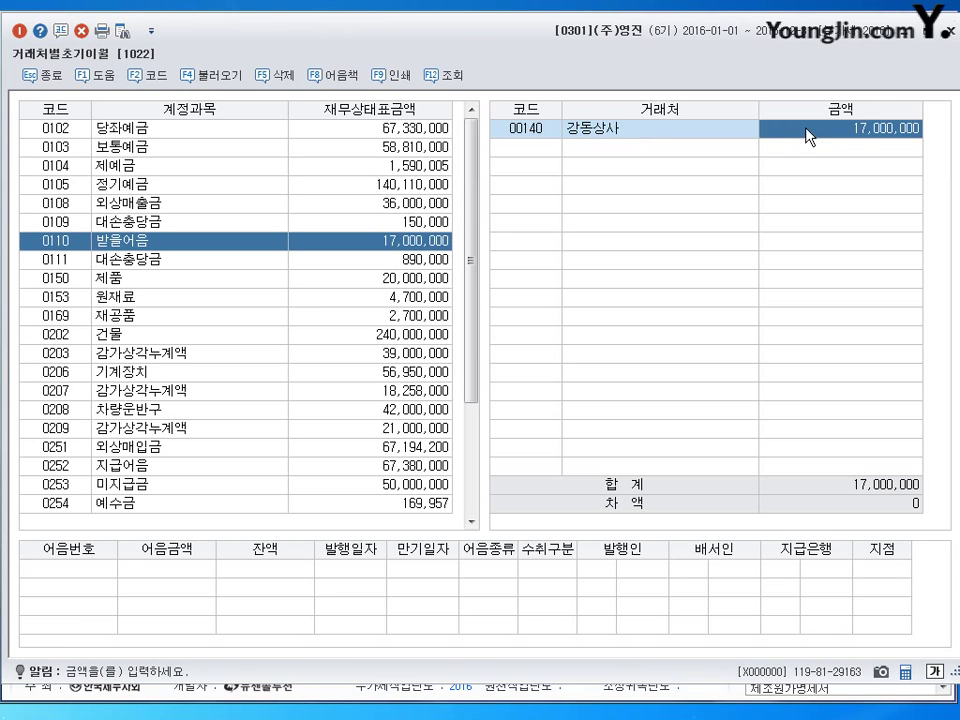
{"action": "left_click", "coordinate": [550, 130]}
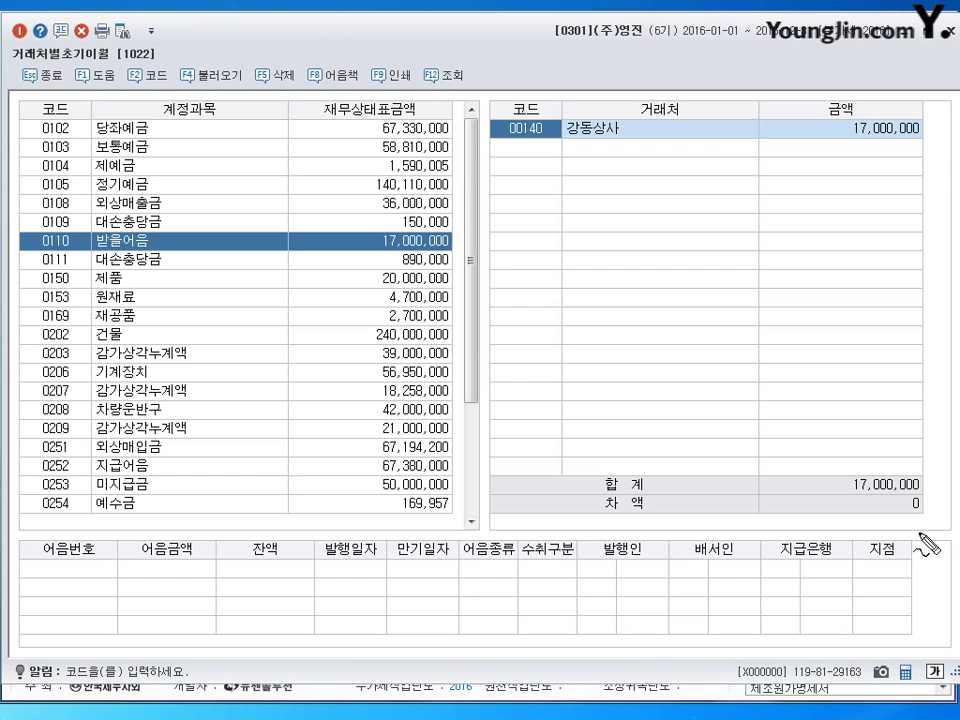
{"action": "left_click_drag", "start_coordinate": [916, 503], "coordinate": [915, 524]}
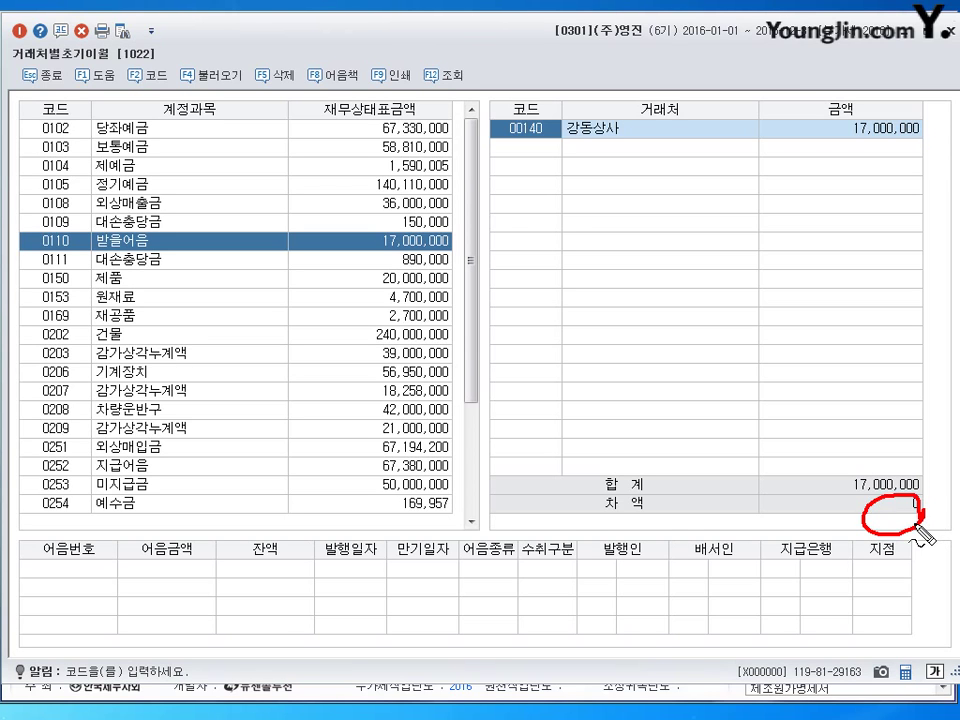
{"action": "key", "text": "Escape"}
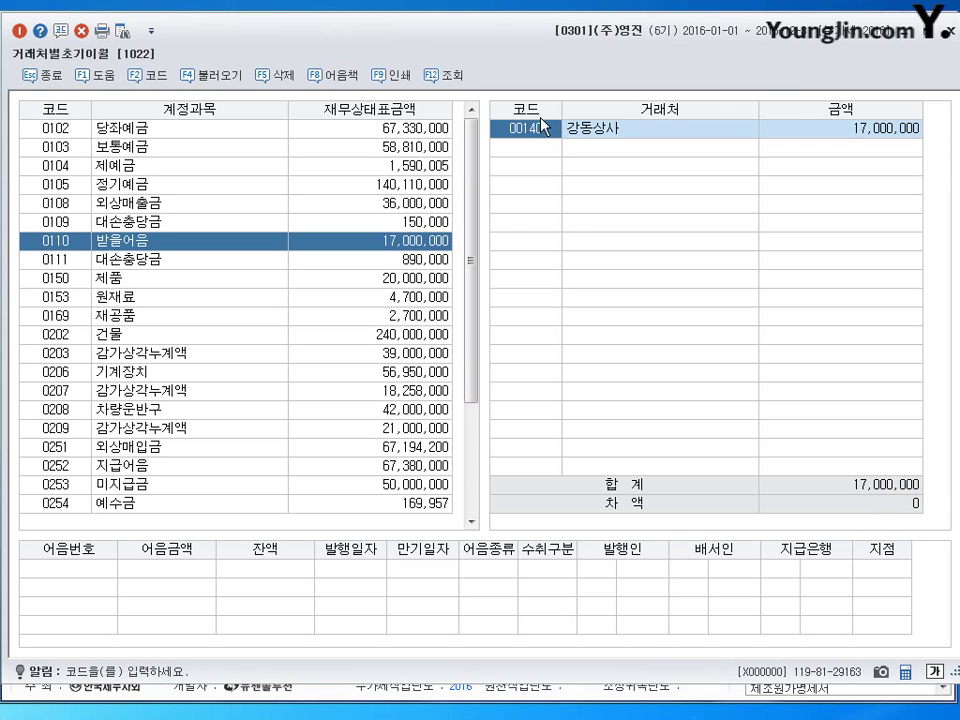
{"action": "left_click", "coordinate": [789, 131]}
{"action": "left_click", "coordinate": [520, 130]}
- Add a note under 강동상사 in 받을어음 with 어음번호 다라4123101 and 어음금액 17,000,000, accepting the same 잔액
{"action": "left_click", "coordinate": [79, 570]}
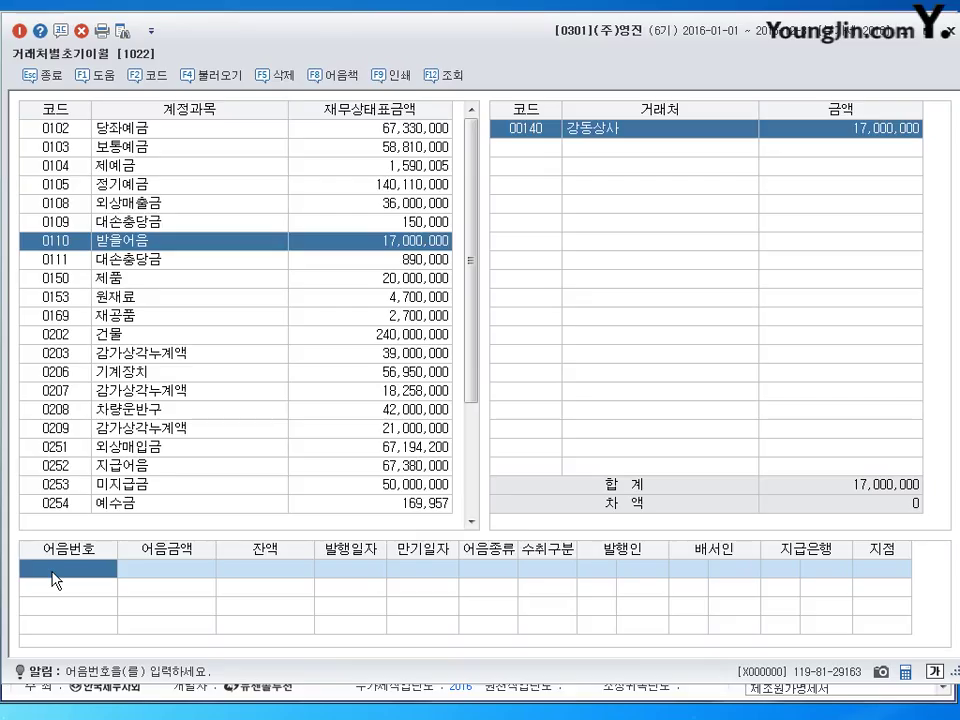
{"action": "type", "text": "다라"}
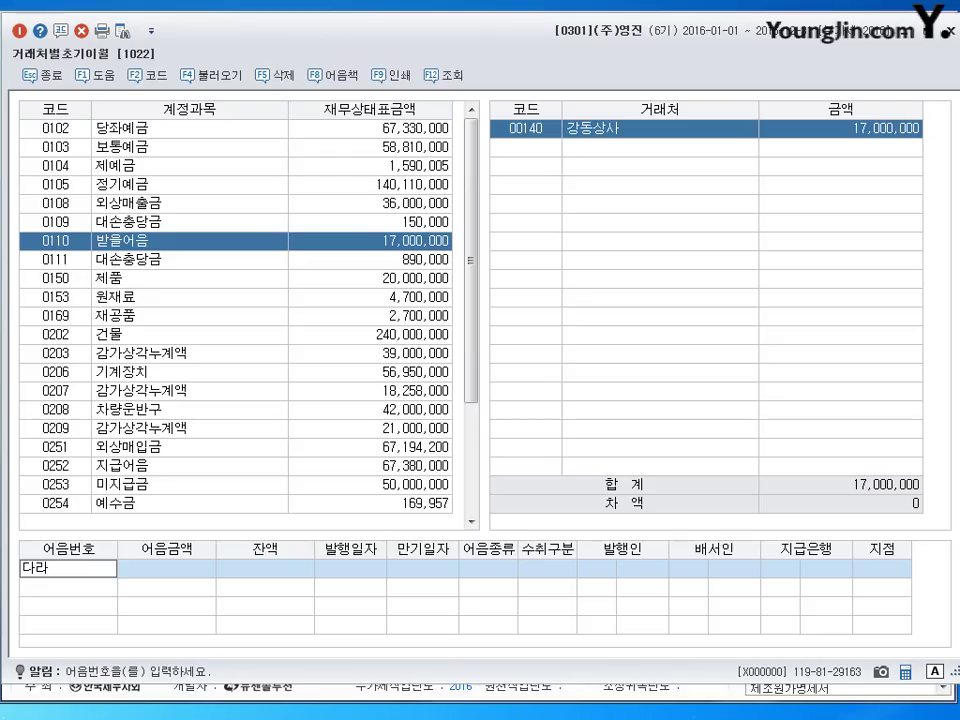
{"action": "type", "text": "412310"}
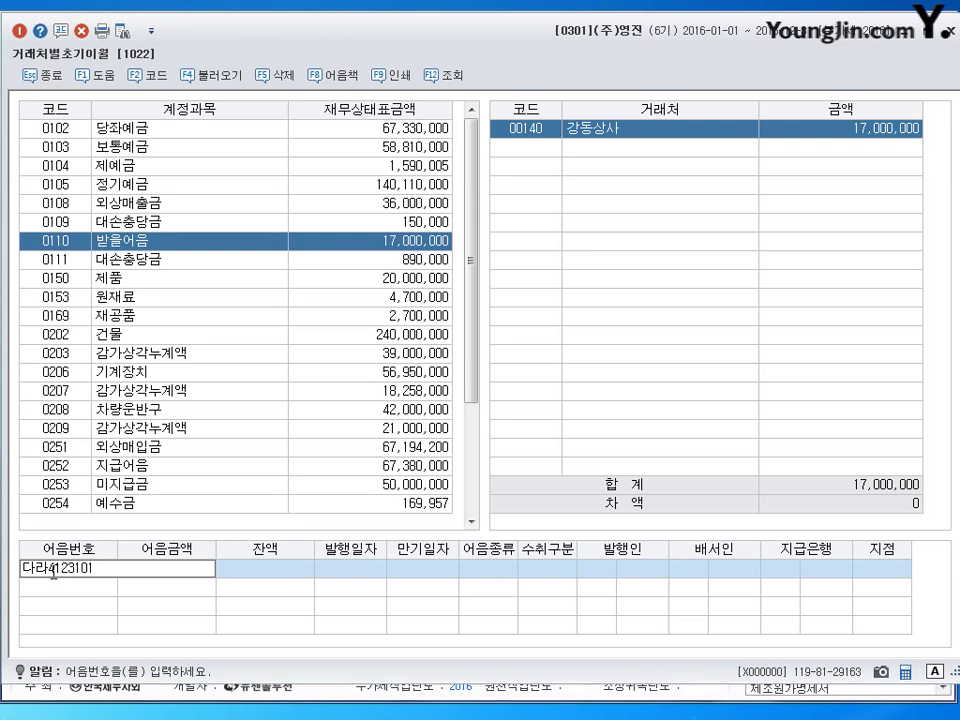
{"action": "type", "text": "1"}
{"action": "key", "text": "Return"}
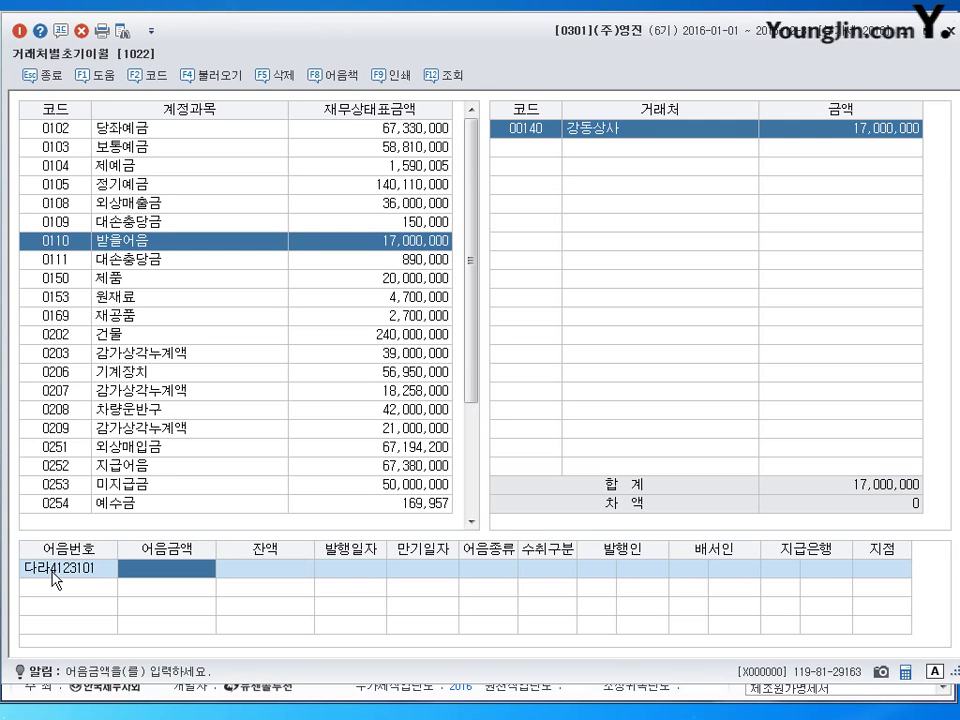
{"action": "type", "text": "17000000"}
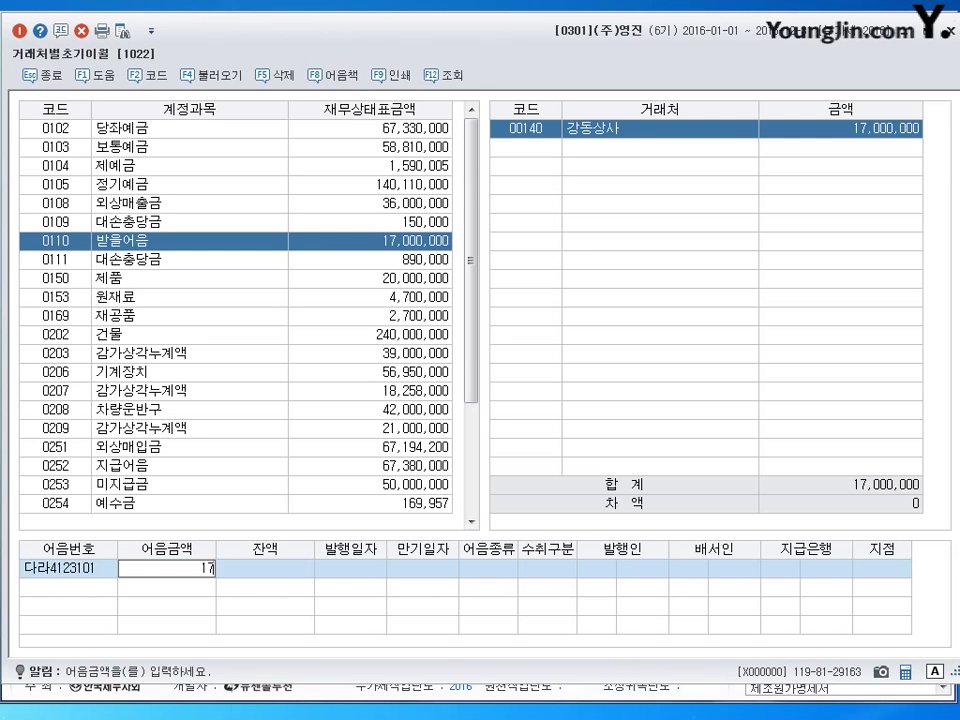
{"action": "key", "text": "Return"}
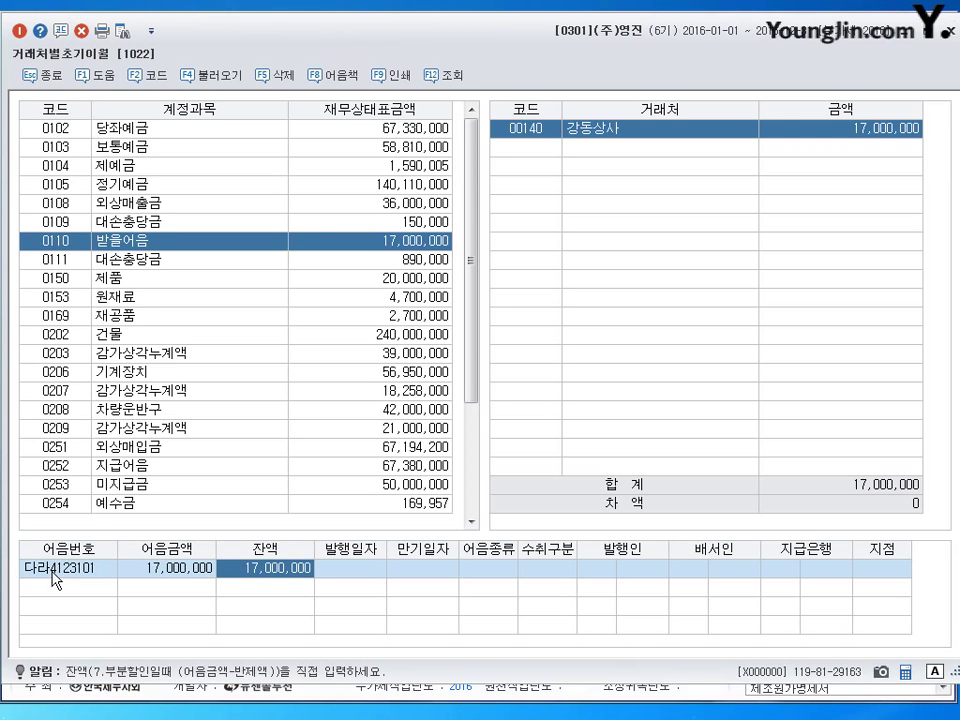
{"action": "key", "text": "Return"}
- Set the note's 발행일자 to 2015-10-01 and its 만기일자 to 2016-09-15
{"action": "type", "text": "2015-"}
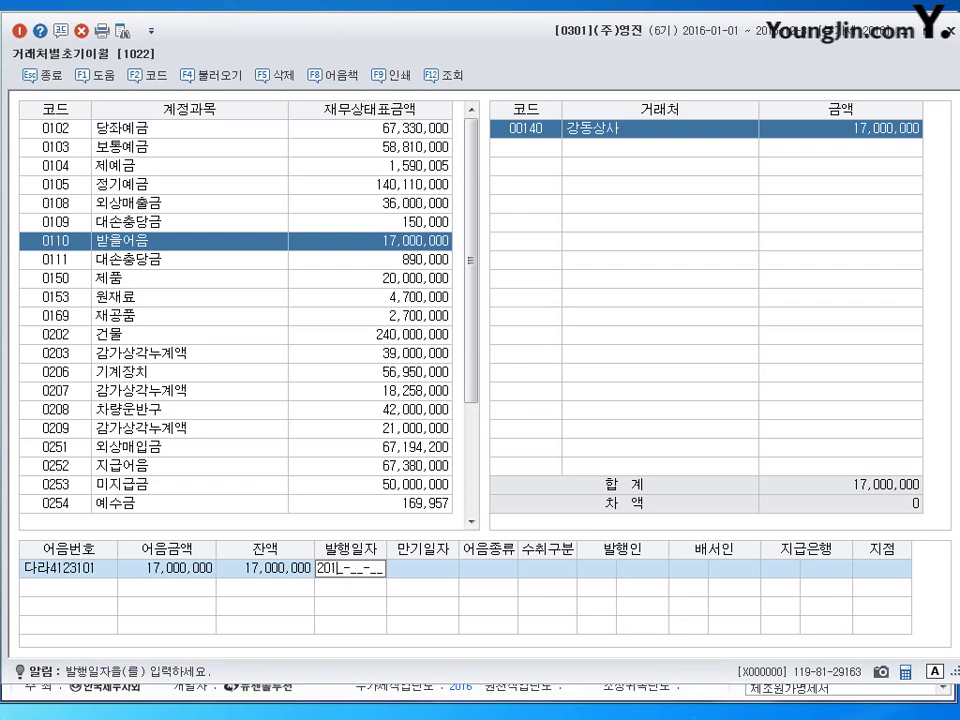
{"action": "type", "text": "10-01"}
{"action": "key", "text": "Return"}
{"action": "type", "text": "2016-09-"}
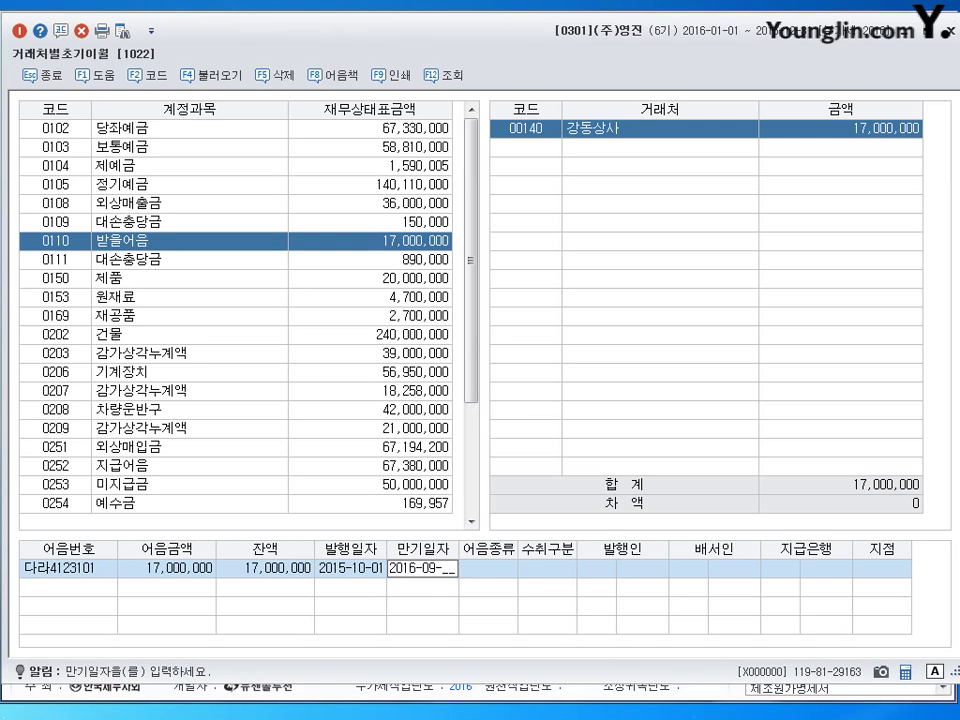
{"action": "type", "text": "15"}
{"action": "key", "text": "Return"}
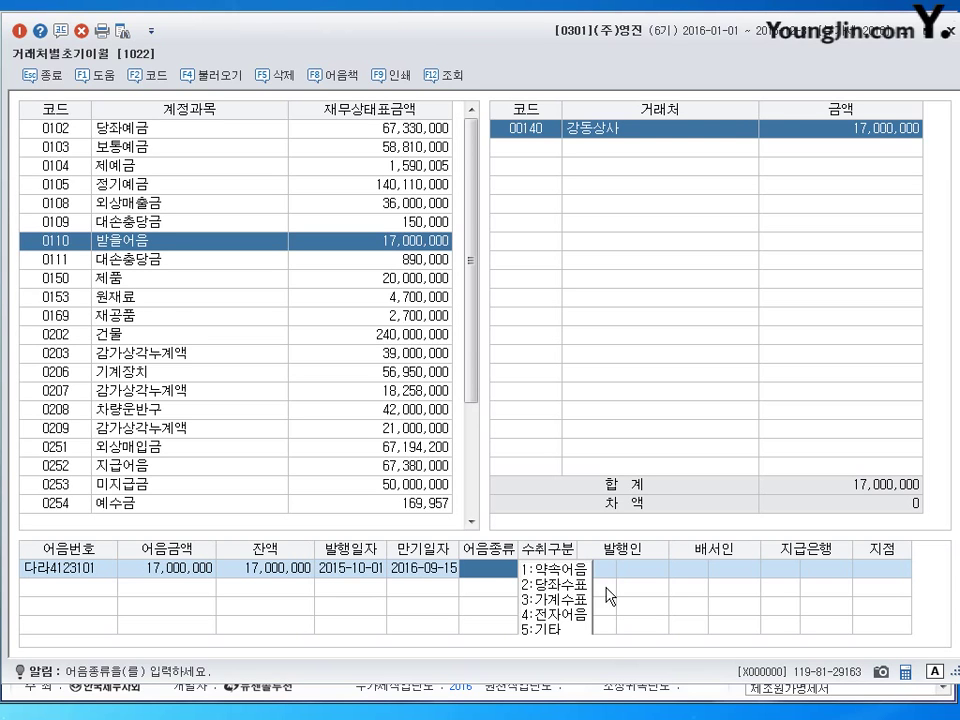
- Complete the note with 어음종류 약속어음, 수취구분 자수 and 지급은행 신한은행 (98000), leaving 지점 empty
{"action": "left_click", "coordinate": [556, 568]}
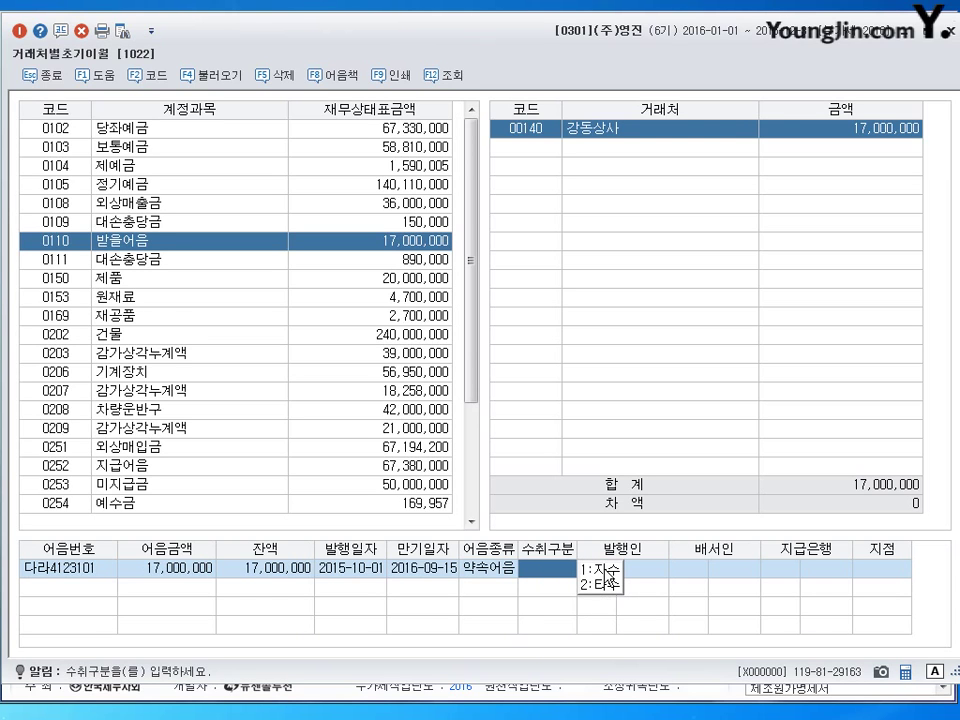
{"action": "left_click", "coordinate": [607, 570]}
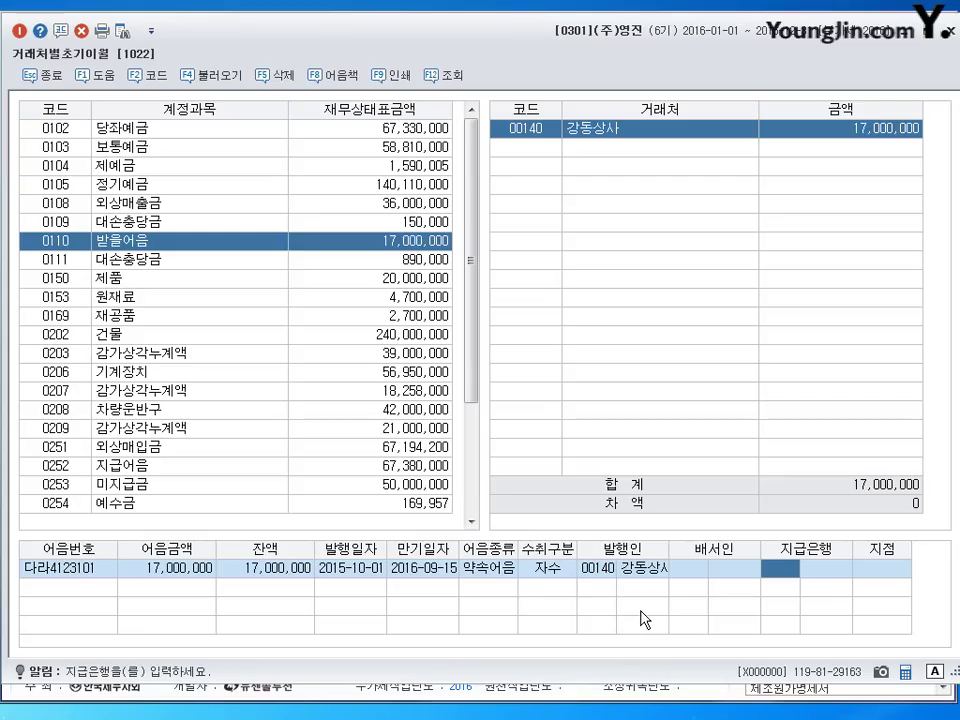
{"action": "key", "text": "F2"}
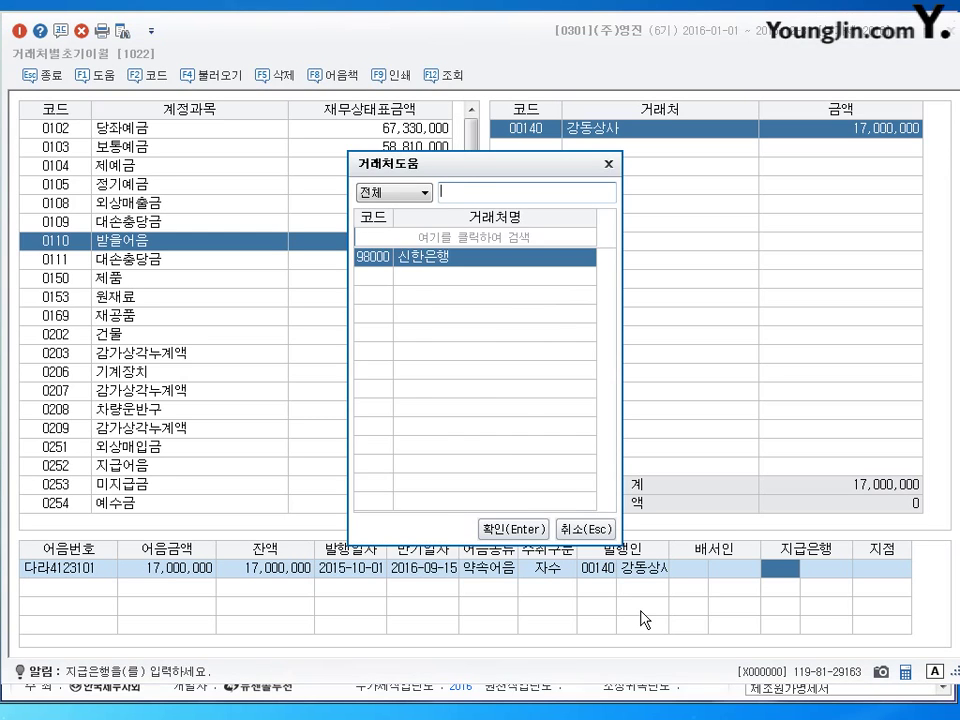
{"action": "key", "text": "Return"}
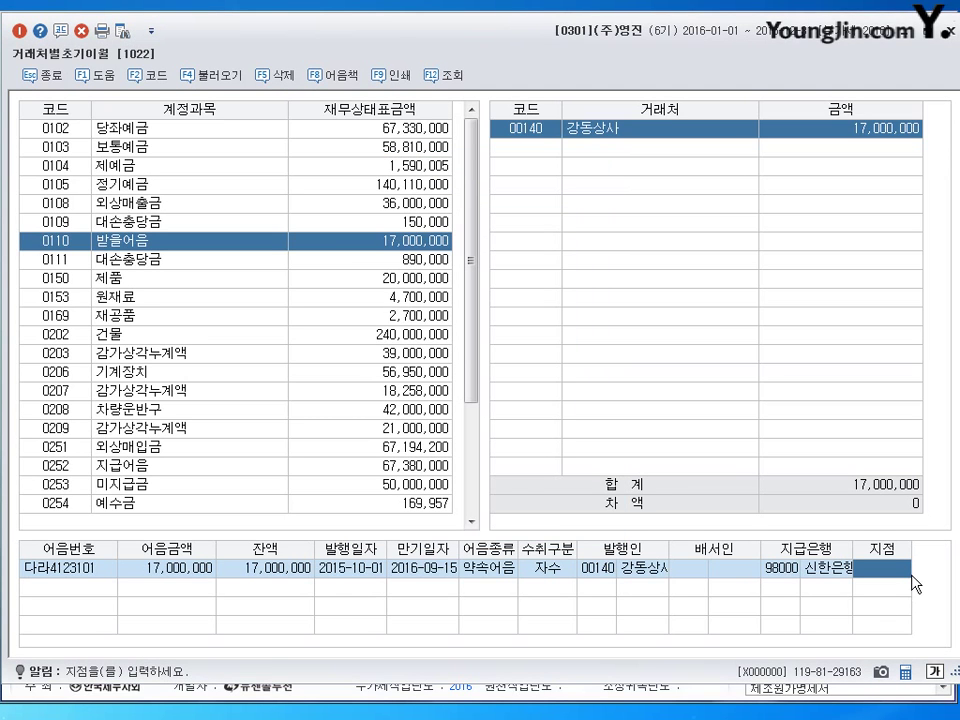
{"action": "key", "text": "Return"}
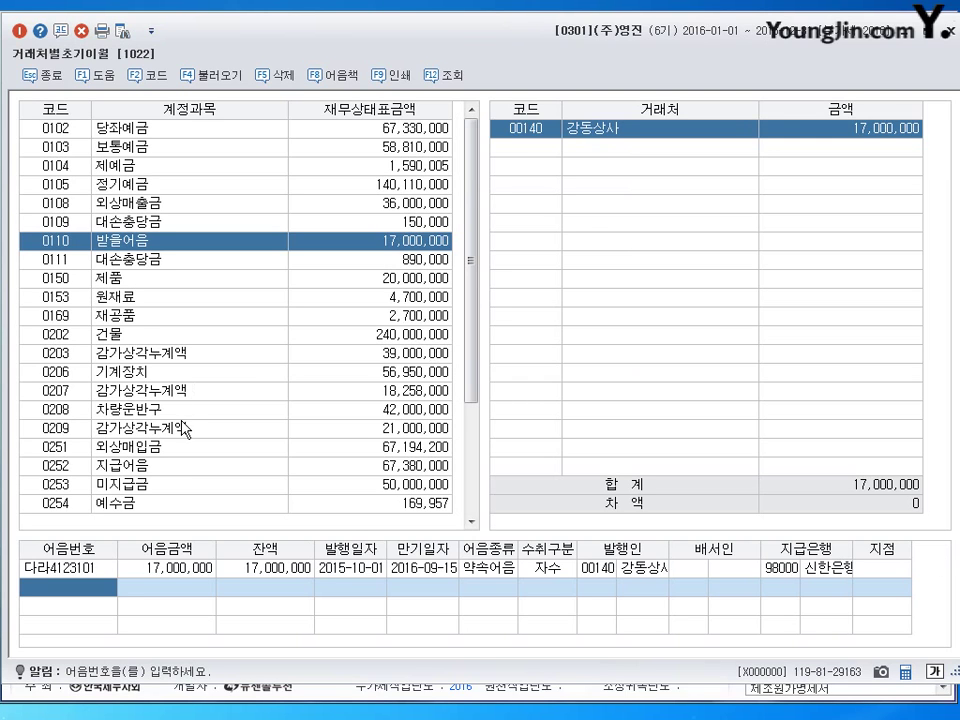
- Review the 동작상회 and (주)수민 entries recorded under the 외상매입금 account
{"action": "left_click", "coordinate": [146, 449]}
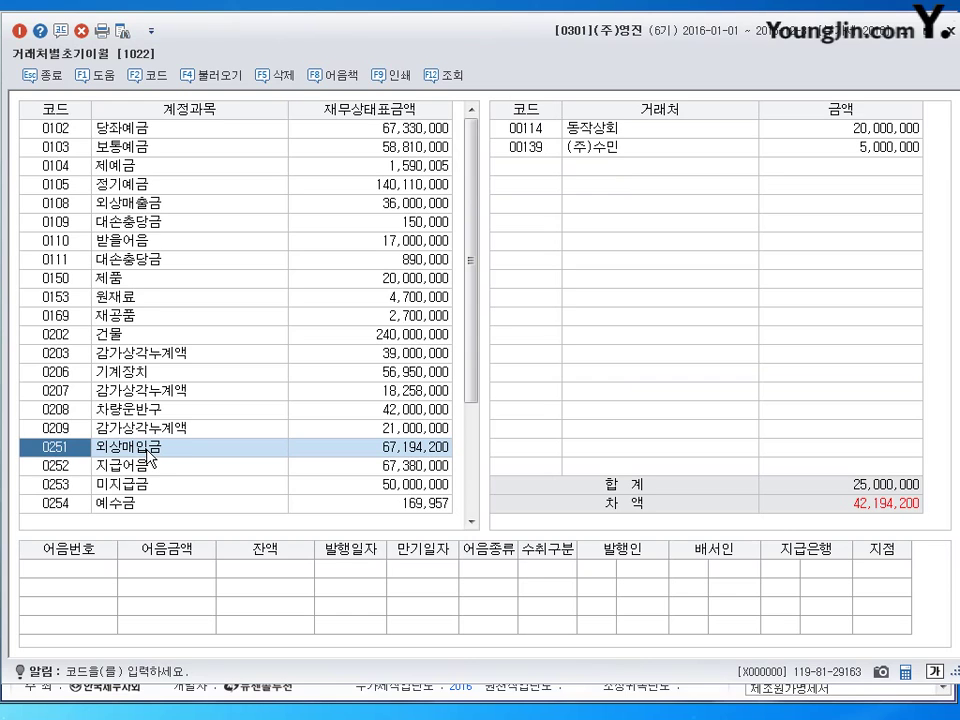
{"action": "left_click", "coordinate": [549, 129]}
{"action": "left_click", "coordinate": [537, 150]}
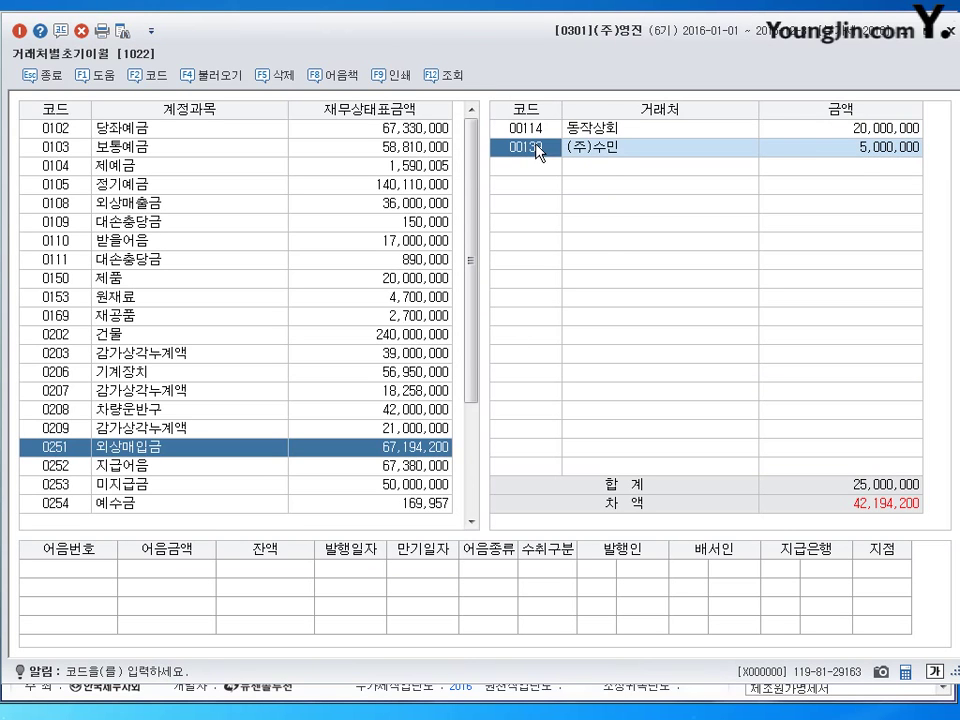
{"action": "left_click", "coordinate": [870, 136]}
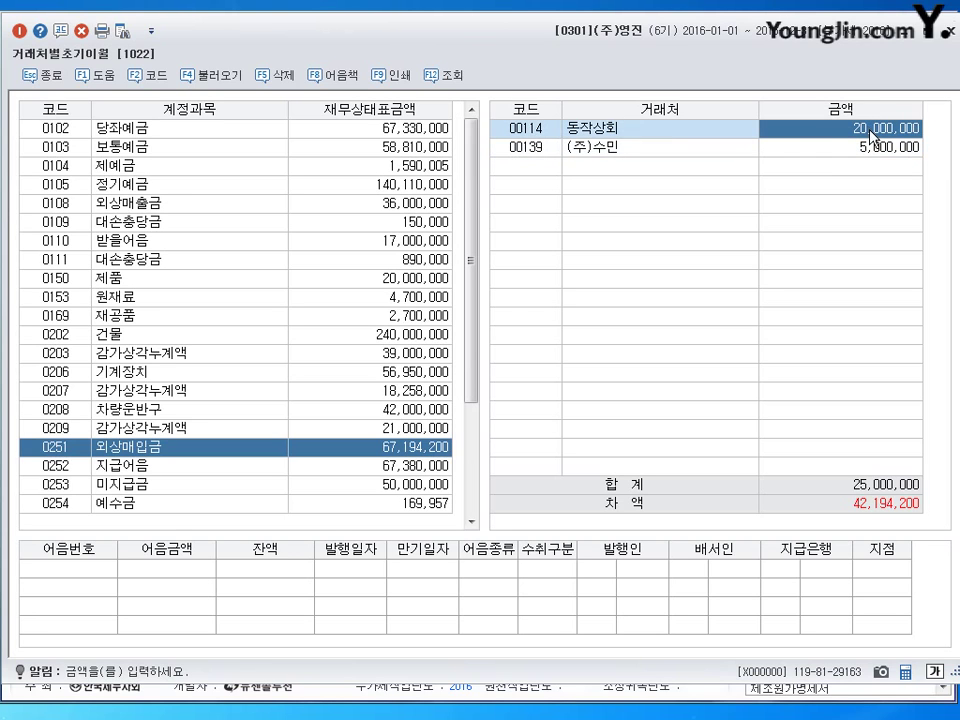
- Set the 외상매입금 opening balances to 35,000,000 for 동작상회 and 32,194,200 for (주)수민
{"action": "type", "text": "35000000"}
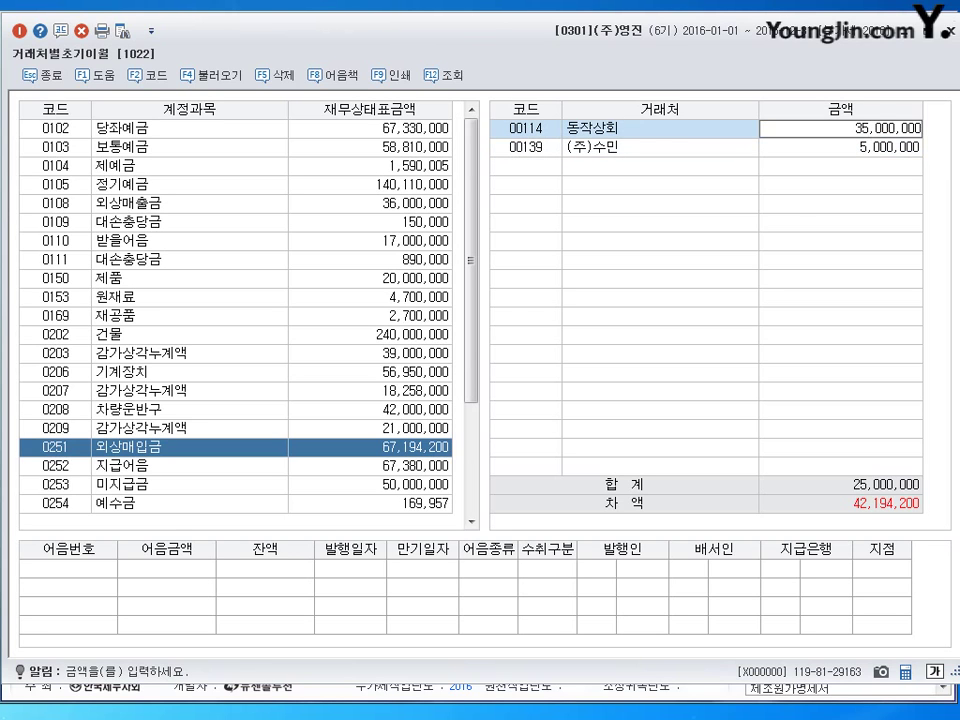
{"action": "key", "text": "Return"}
{"action": "key", "text": "Return"}
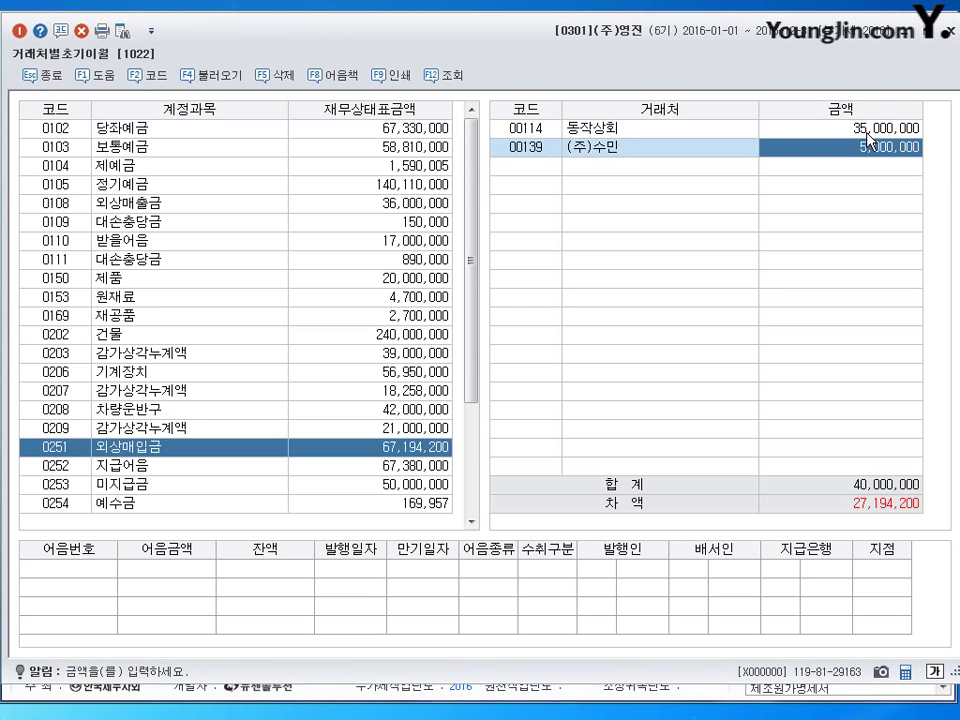
{"action": "type", "text": "32"}
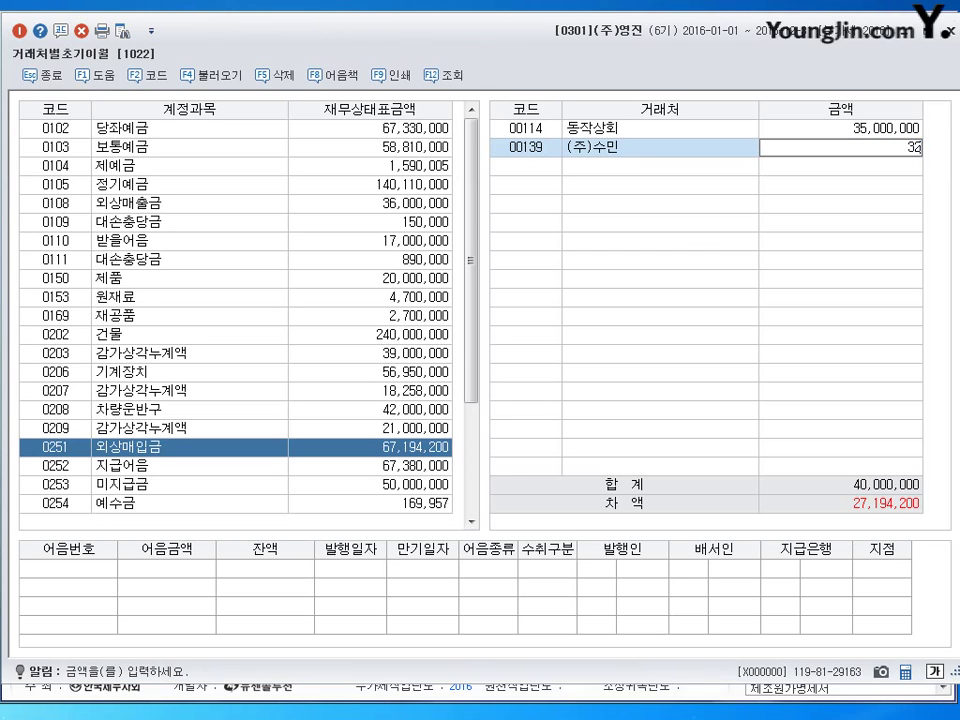
{"action": "type", "text": ",194,200"}
{"action": "key", "text": "Return"}
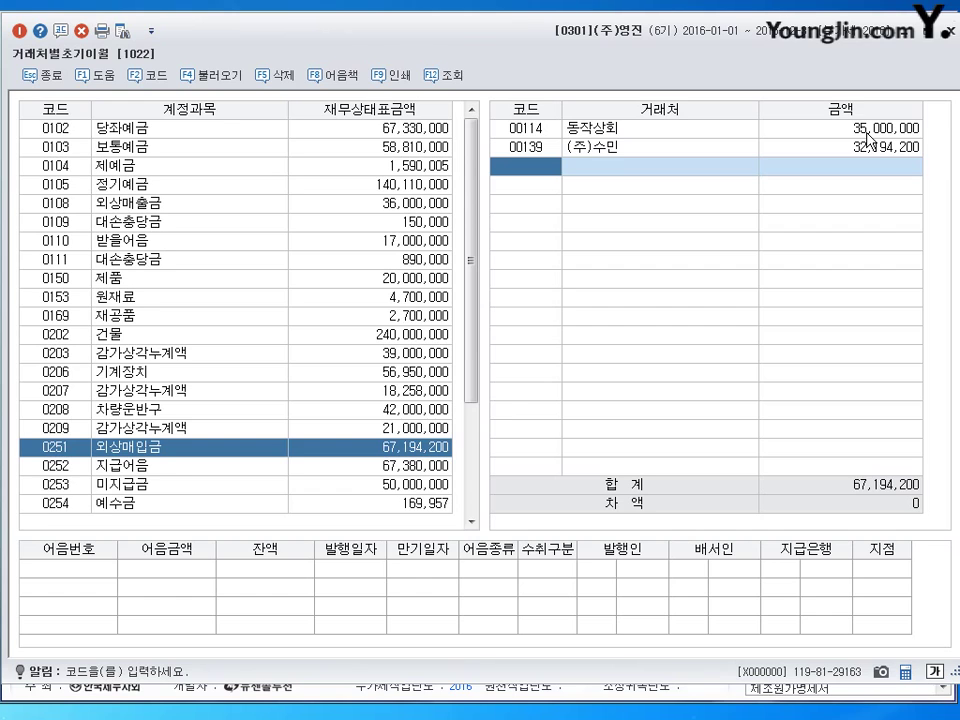
- Add (주)덕산 as a customer under the 미지급금 account with an amount of 20,000,000, looking it up by 덕
{"action": "left_click", "coordinate": [60, 488]}
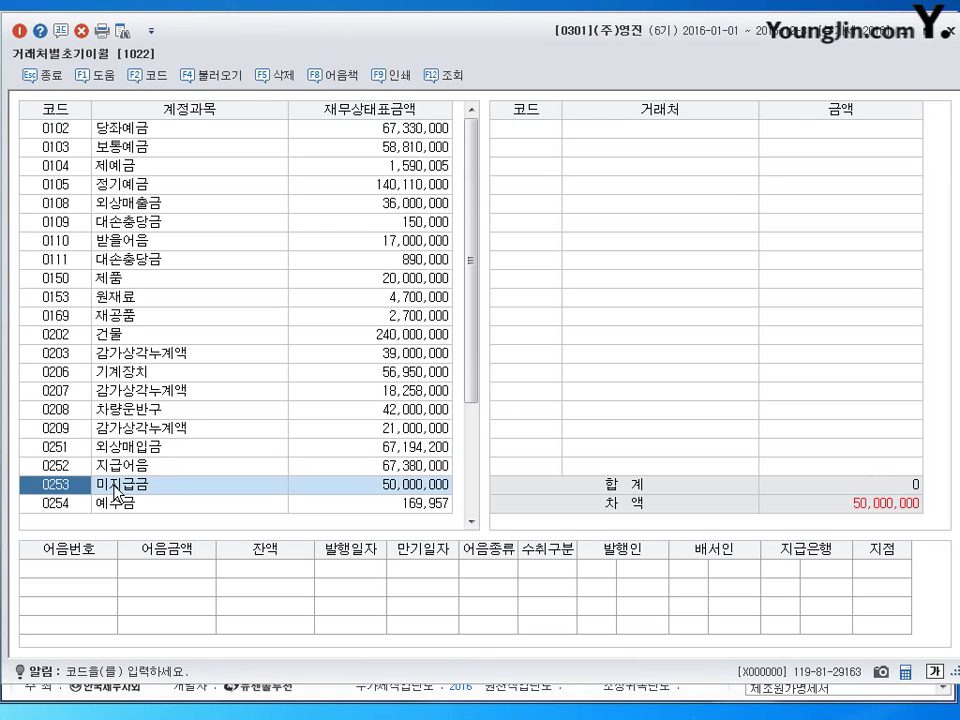
{"action": "left_click", "coordinate": [512, 132]}
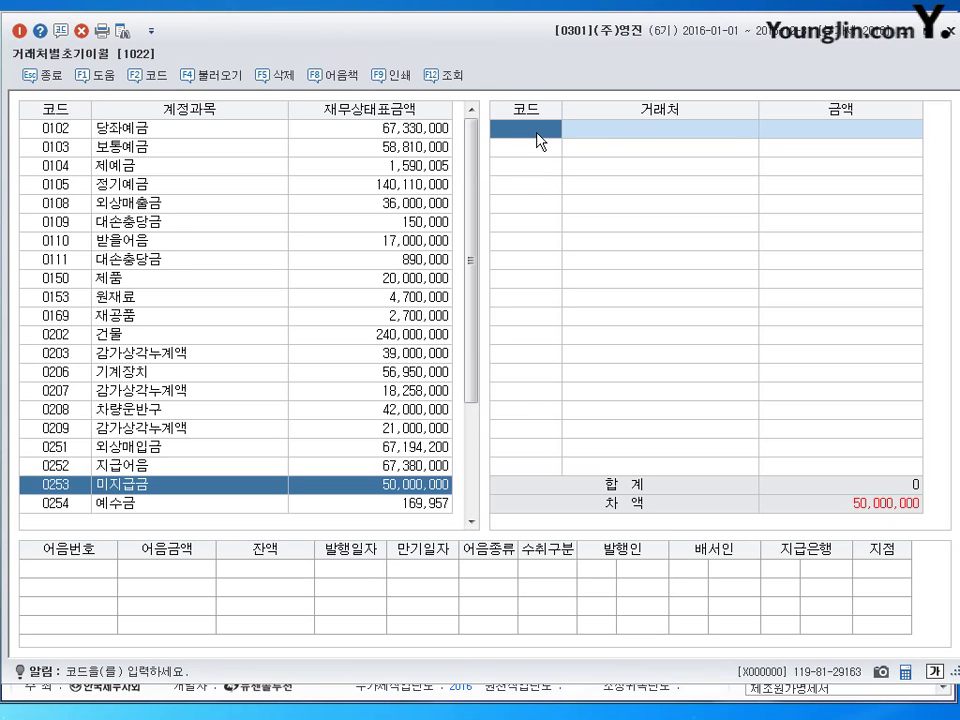
{"action": "type", "text": "덕"}
{"action": "type", "text": "신"}
{"action": "left_click", "coordinate": [537, 132]}
{"action": "left_click", "coordinate": [156, 91]}
{"action": "left_click_drag", "start_coordinate": [514, 168], "coordinate": [619, 150]}
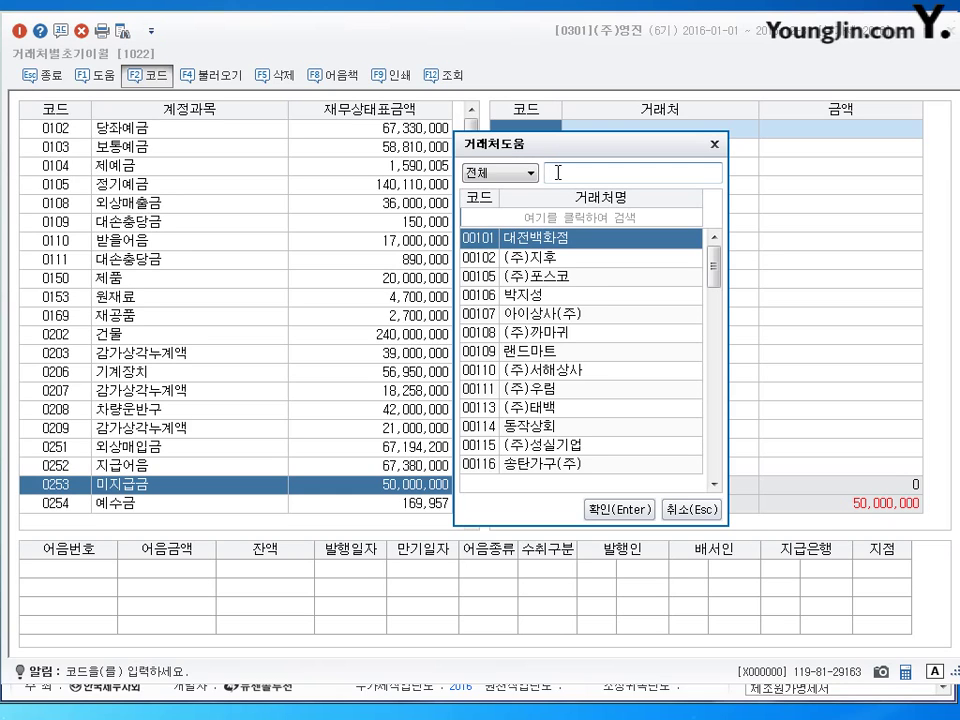
{"action": "type", "text": "ㄷ"}
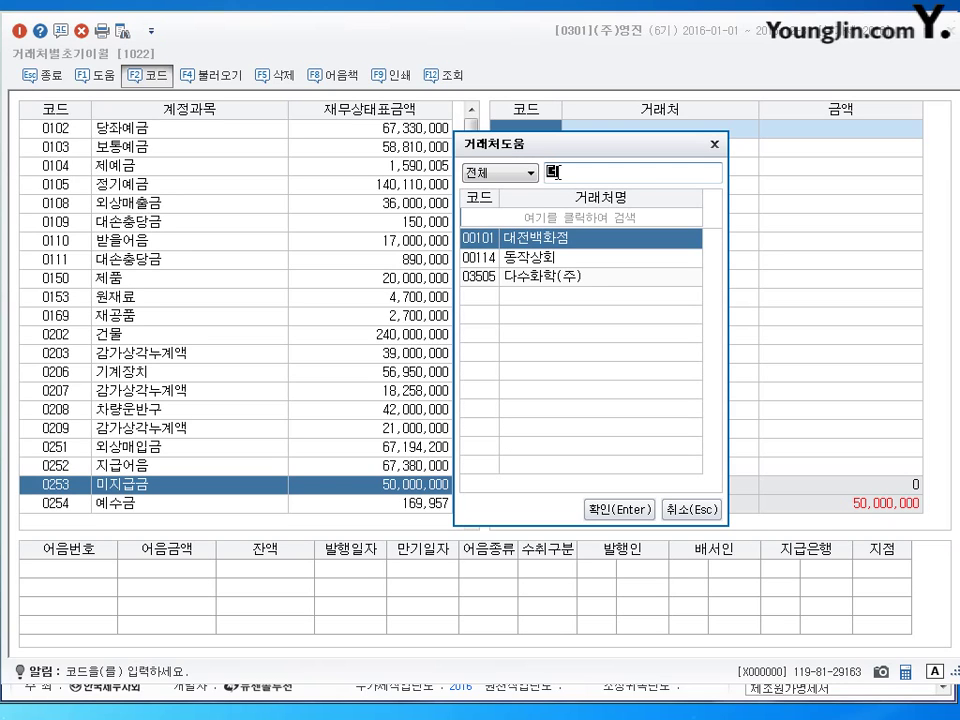
{"action": "type", "text": "ㅓㄱ"}
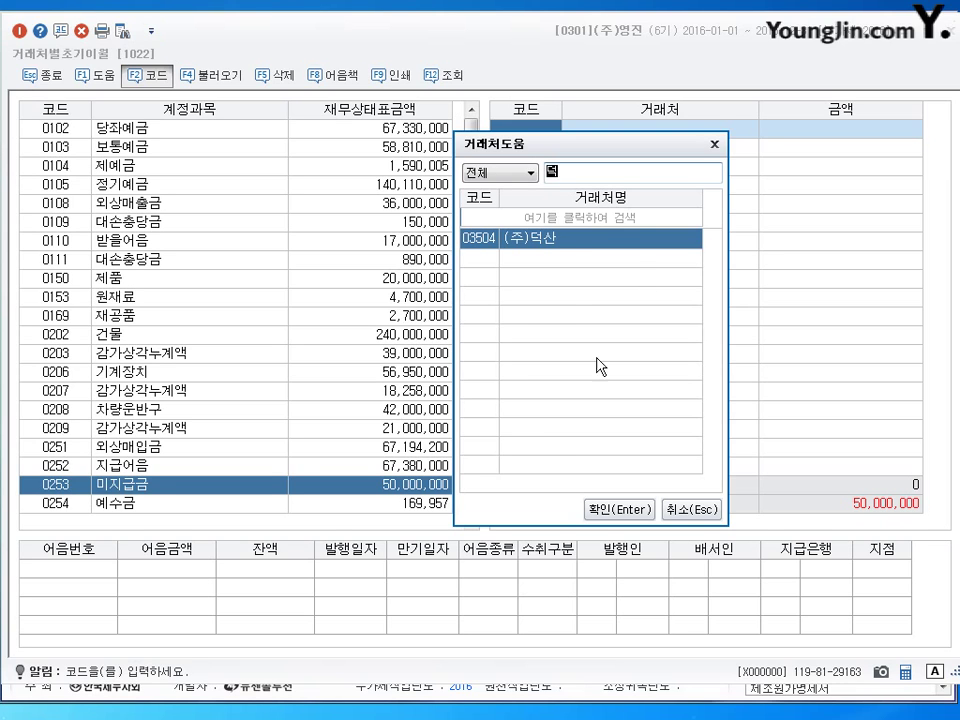
{"action": "left_click", "coordinate": [625, 515]}
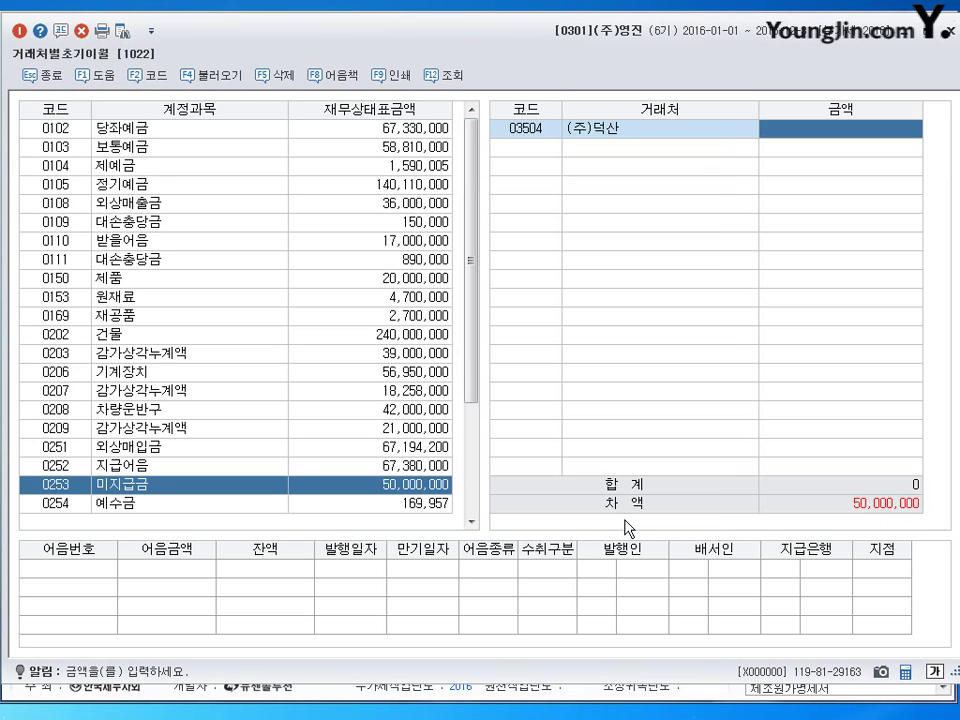
{"action": "type", "text": "20000000"}
{"action": "key", "text": "Return"}
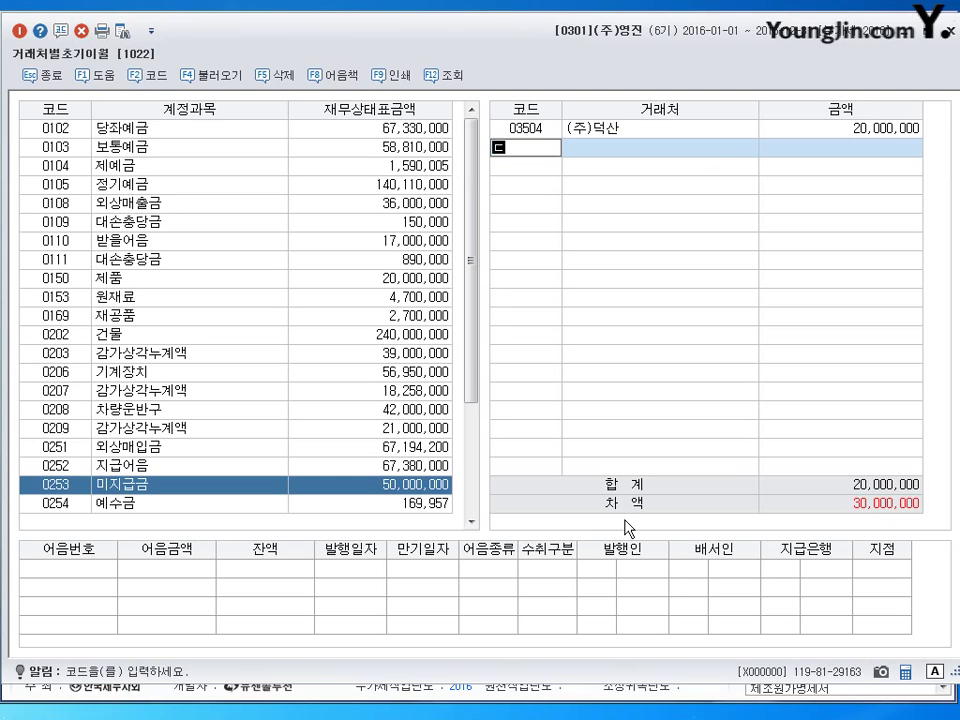
- Look up 다수 in the customer list and add 다수화학(주) under 미지급금 with an amount of 15,000,000
{"action": "key", "text": "Hangul"}
{"action": "key", "text": "Up"}
{"action": "left_click", "coordinate": [531, 151]}
{"action": "left_click", "coordinate": [135, 74]}
{"action": "left_click", "coordinate": [609, 163]}
{"action": "double_click", "coordinate": [531, 150]}
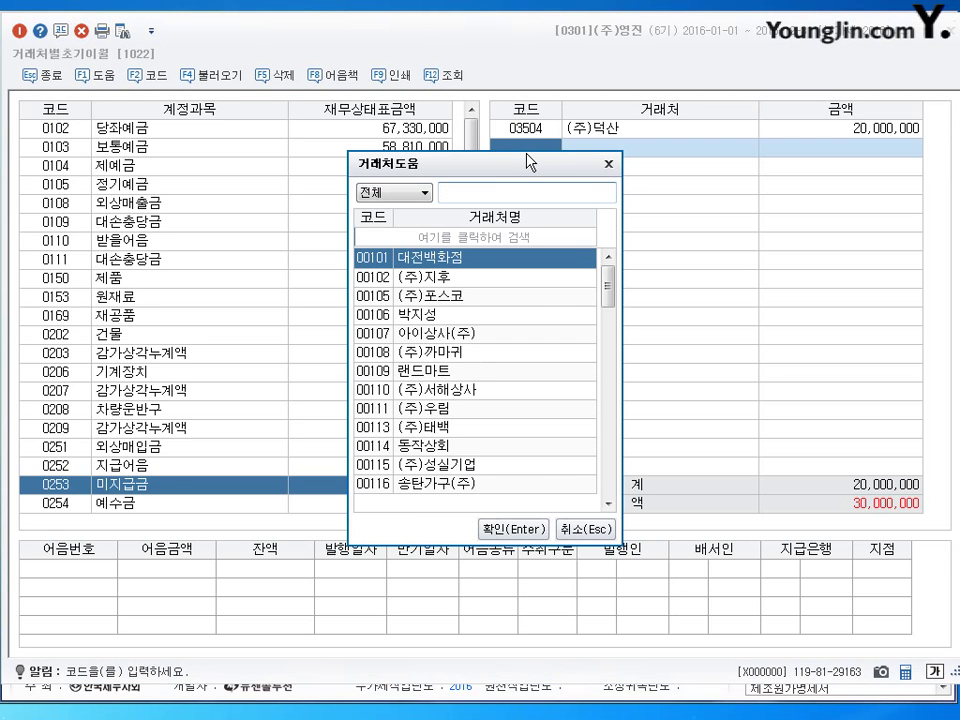
{"action": "type", "text": "다수"}
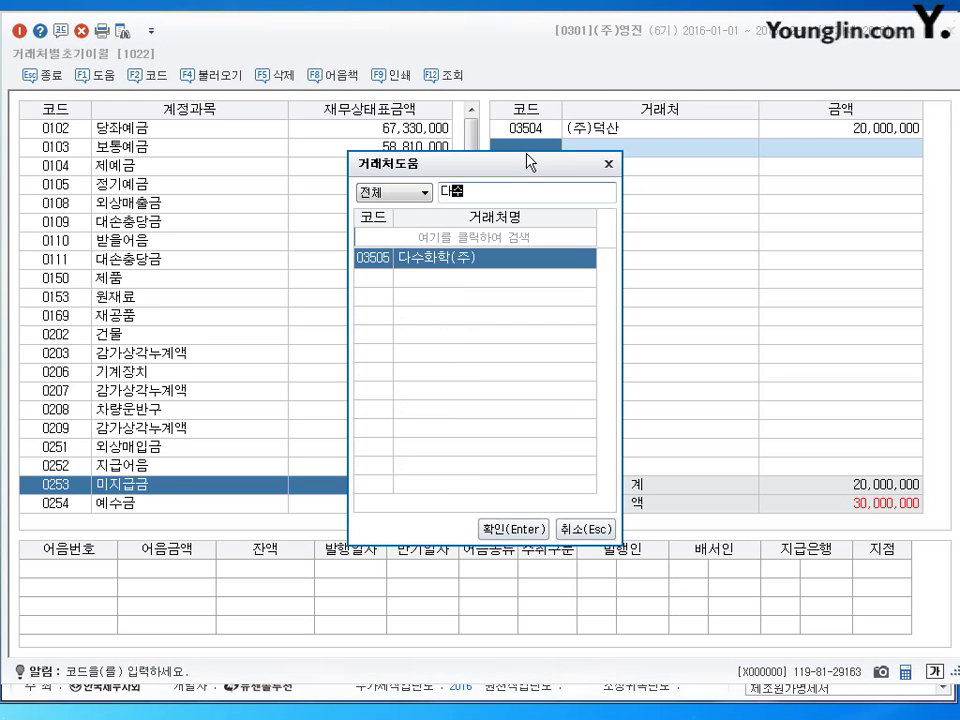
{"action": "key", "text": "Return"}
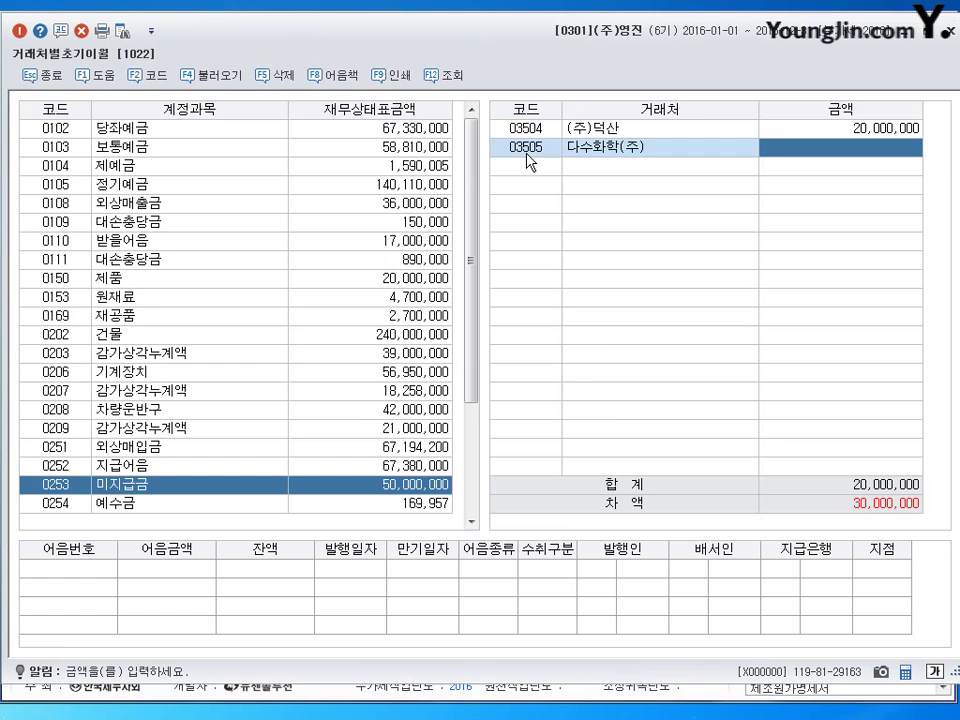
{"action": "type", "text": "15000000"}
{"action": "key", "text": "Return"}
- Look up 원 in the customer list and add (주)원단 under 미지급금 with an amount of 15,000,000
{"action": "key", "text": "F2"}
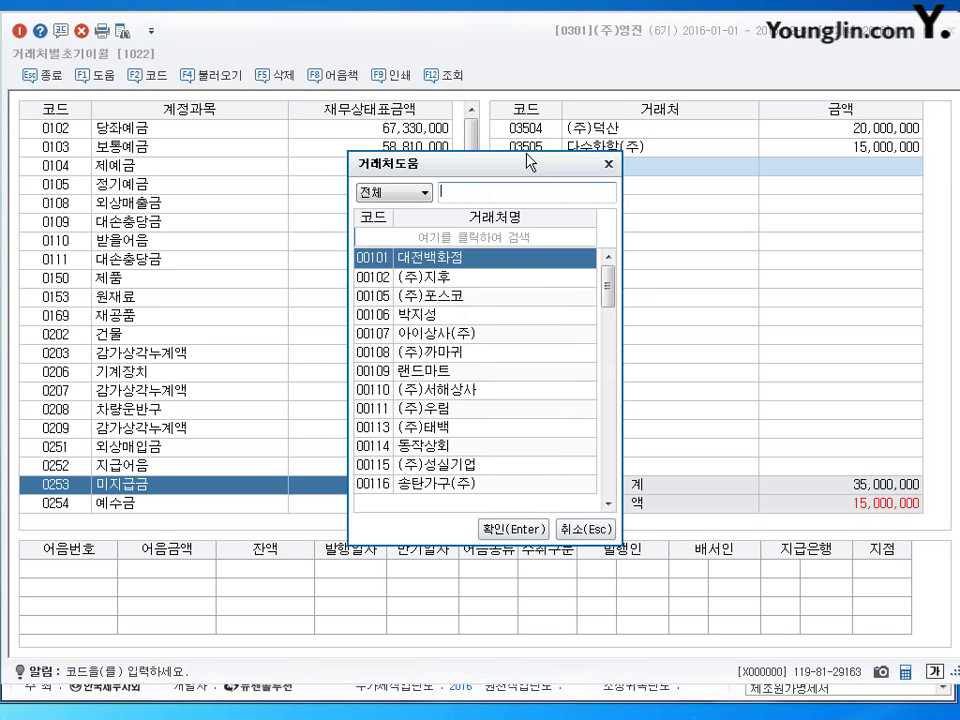
{"action": "type", "text": "원"}
{"action": "key", "text": "Return"}
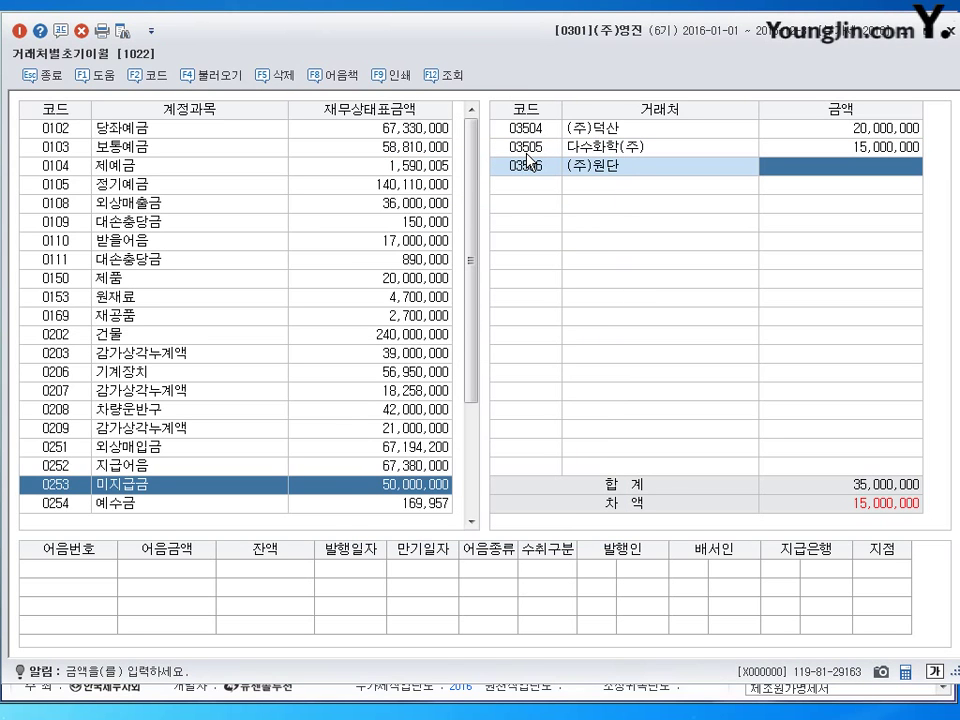
{"action": "type", "text": "15000000"}
{"action": "key", "text": "Return"}
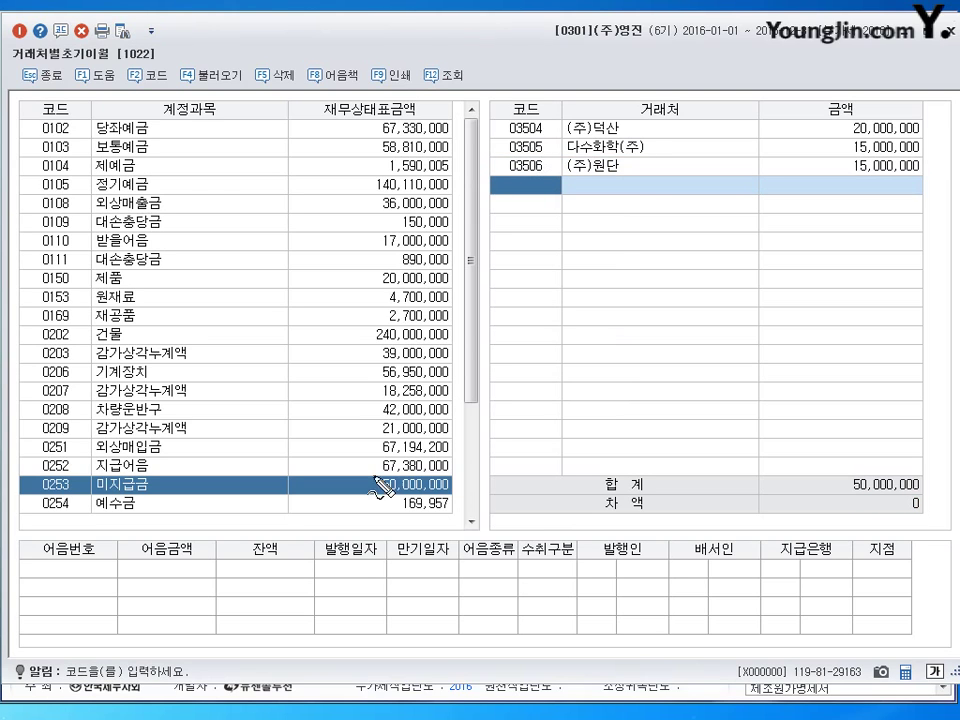
{"action": "left_click_drag", "start_coordinate": [438, 497], "coordinate": [442, 478]}
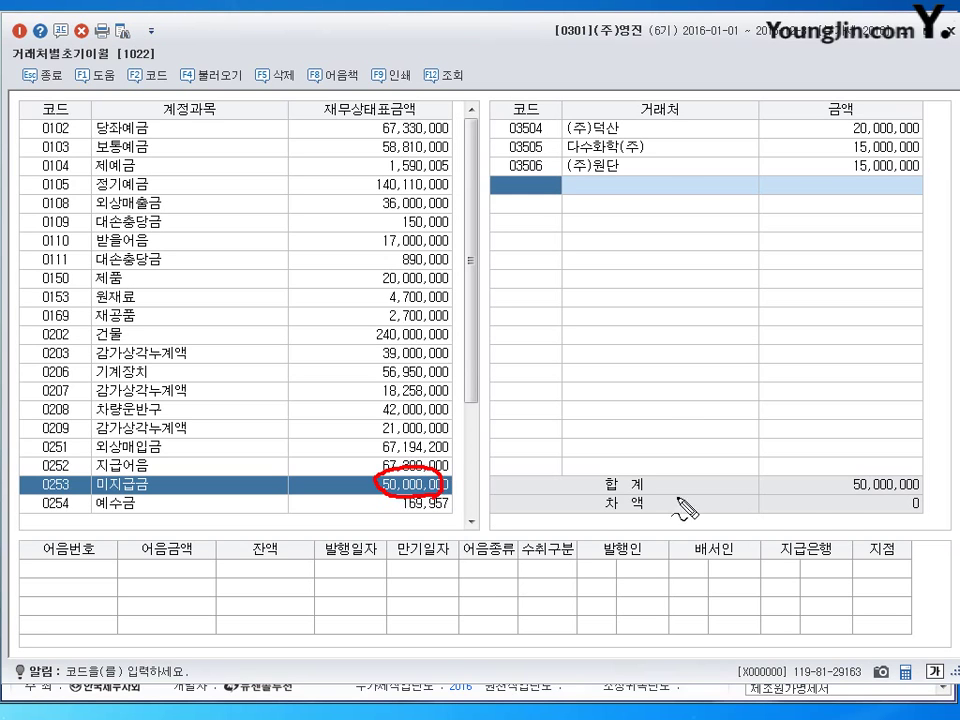
{"action": "mouse_move", "coordinate": [925, 466]}
{"action": "left_mouse_down"}
{"action": "mouse_move", "coordinate": [907, 513]}
{"action": "mouse_move", "coordinate": [932, 490]}
{"action": "left_mouse_up"}
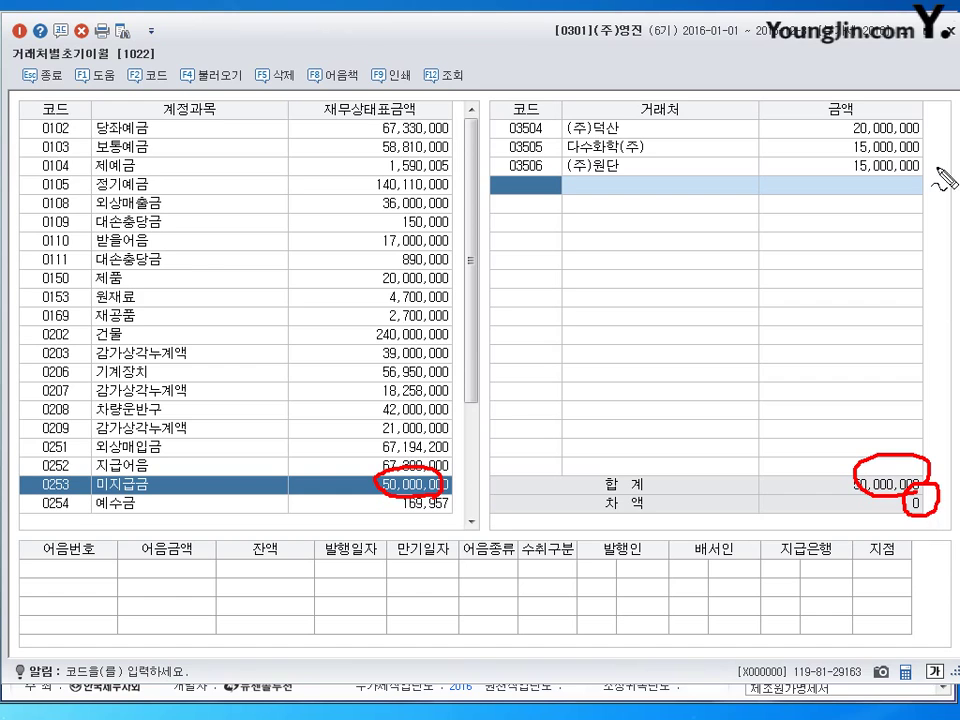
{"action": "left_click_drag", "start_coordinate": [914, 123], "coordinate": [930, 122]}
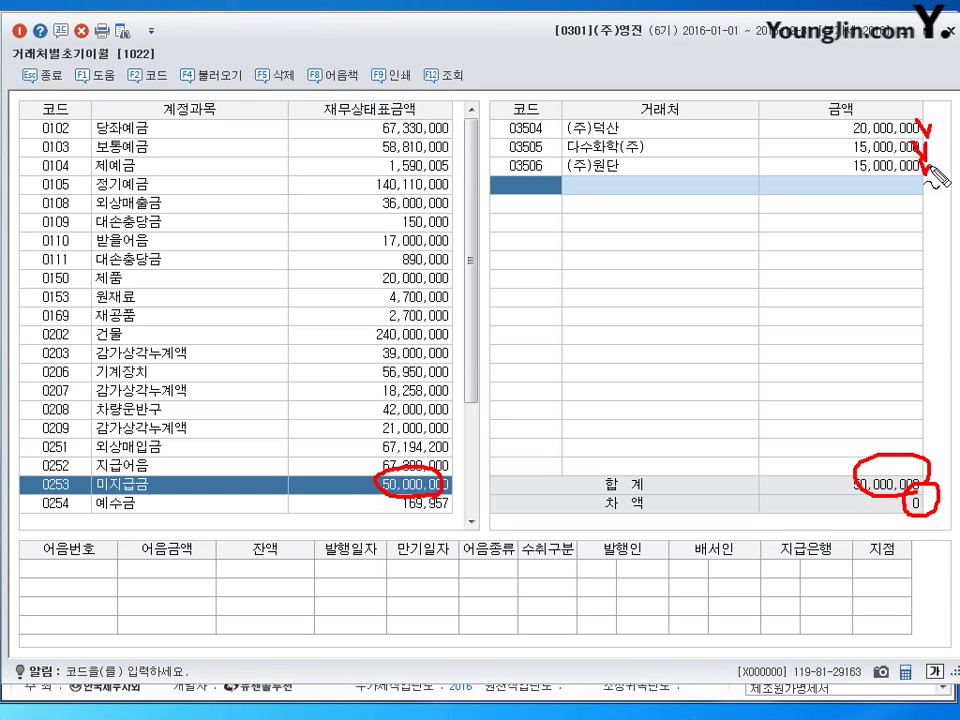
{"action": "key", "text": "Escape"}
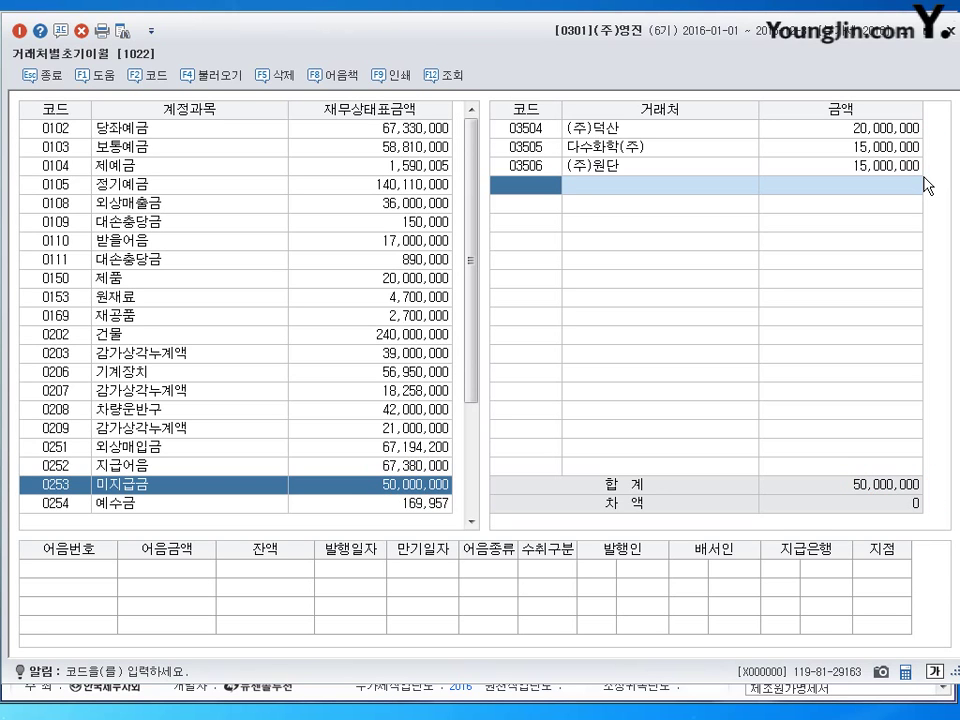